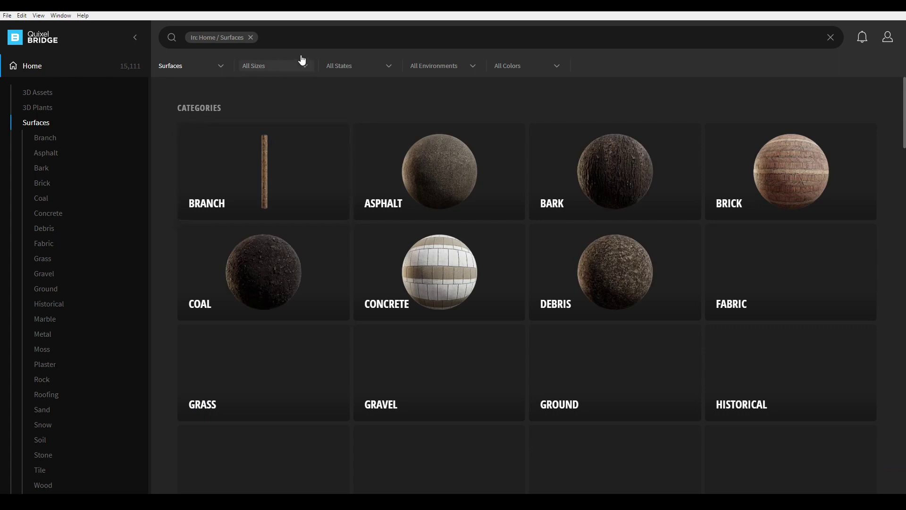
Search the surfaces library for "wood" and open the Wood surface category.
{"action": "left_click", "coordinate": [318, 35]}
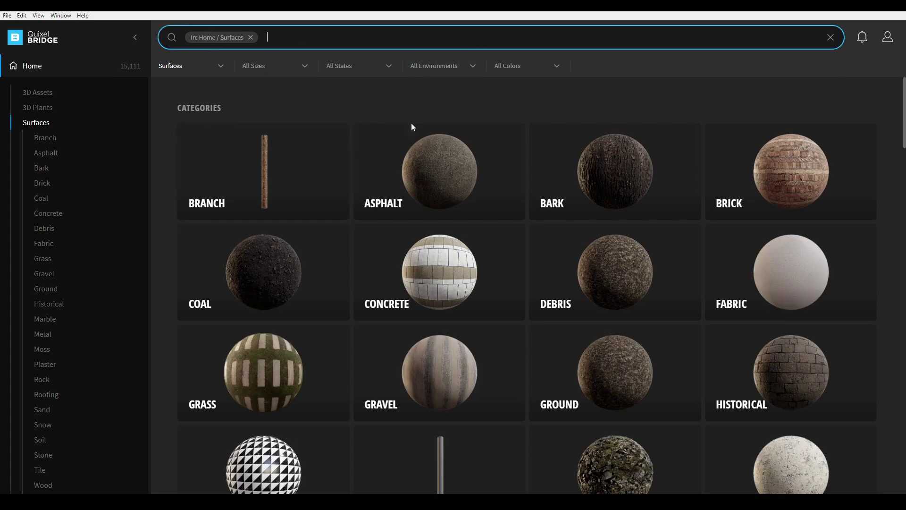
{"action": "type", "text": "wood"}
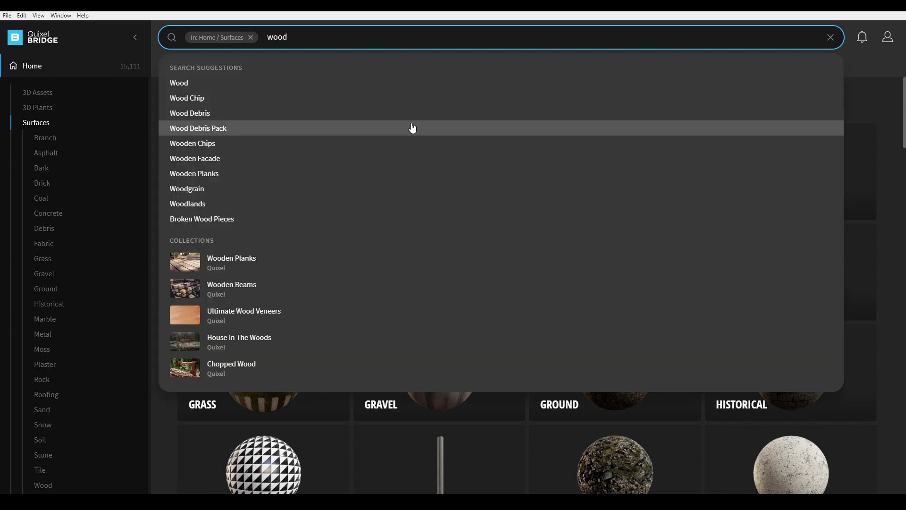
{"action": "key", "text": "Return"}
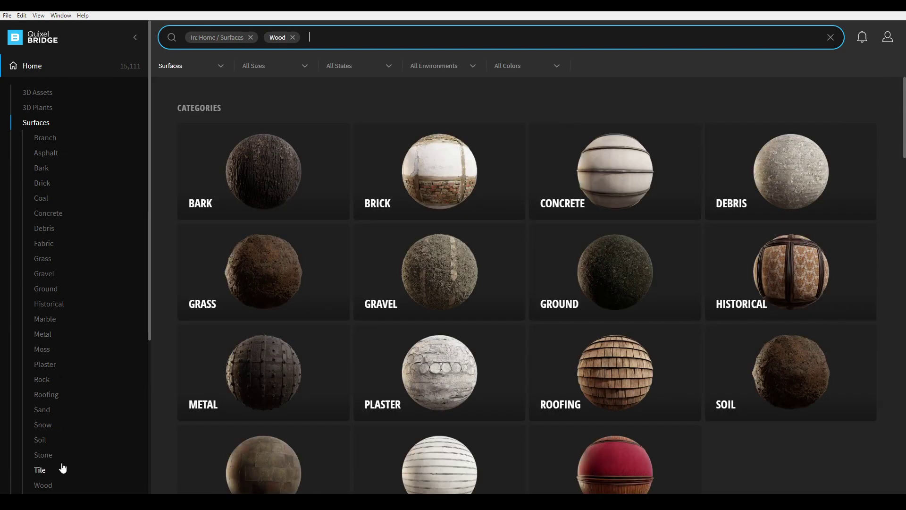
{"action": "scroll", "coordinate": [60, 425], "scroll_direction": "down", "scroll_amount": 5}
{"action": "scroll", "coordinate": [63, 317], "scroll_direction": "up", "scroll_amount": 2}
{"action": "left_click", "coordinate": [47, 333]}
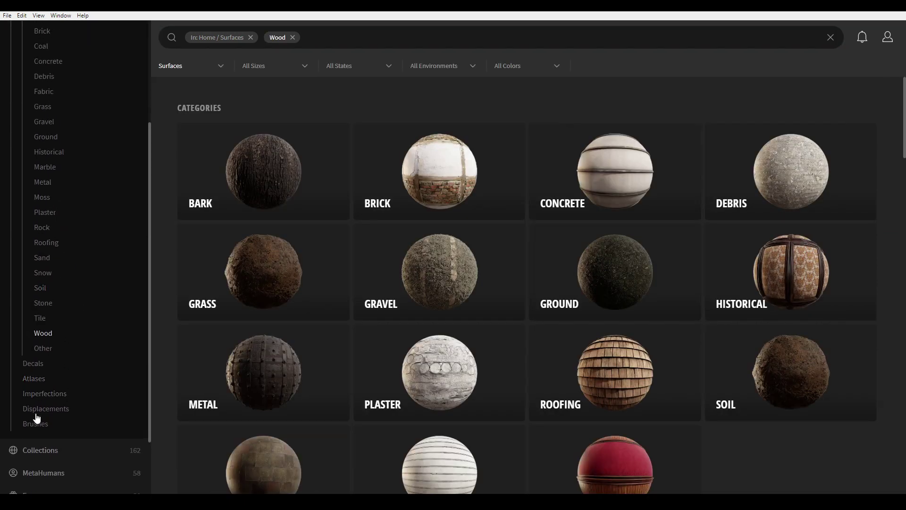
{"action": "left_click", "coordinate": [44, 334]}
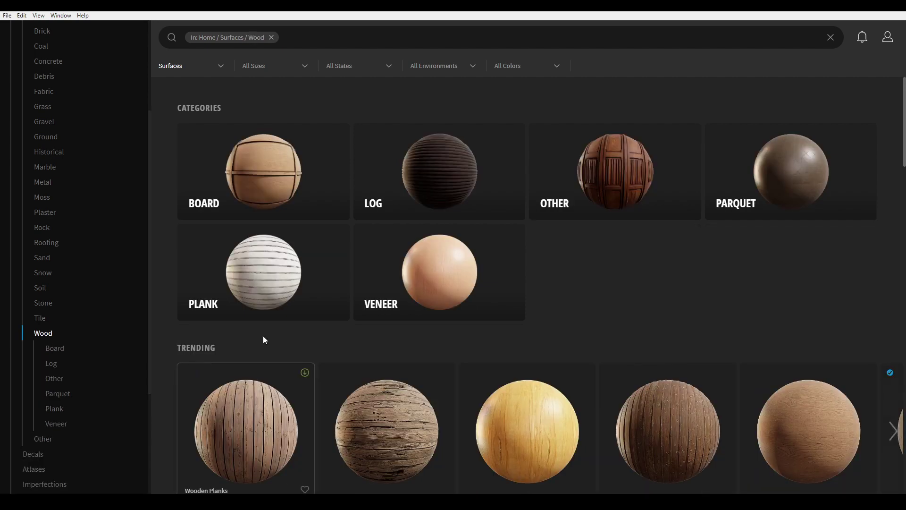
Find the Cracked Wooden Planks surface among the wood assets and open its details.
{"action": "scroll", "coordinate": [614, 284], "scroll_direction": "down", "scroll_amount": 5}
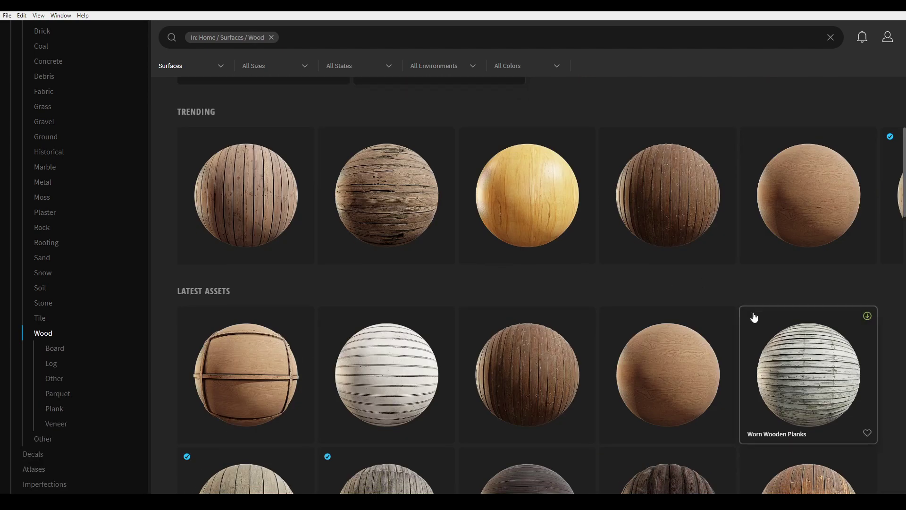
{"action": "scroll", "coordinate": [727, 321], "scroll_direction": "down", "scroll_amount": 6}
{"action": "scroll", "coordinate": [725, 325], "scroll_direction": "up", "scroll_amount": 3}
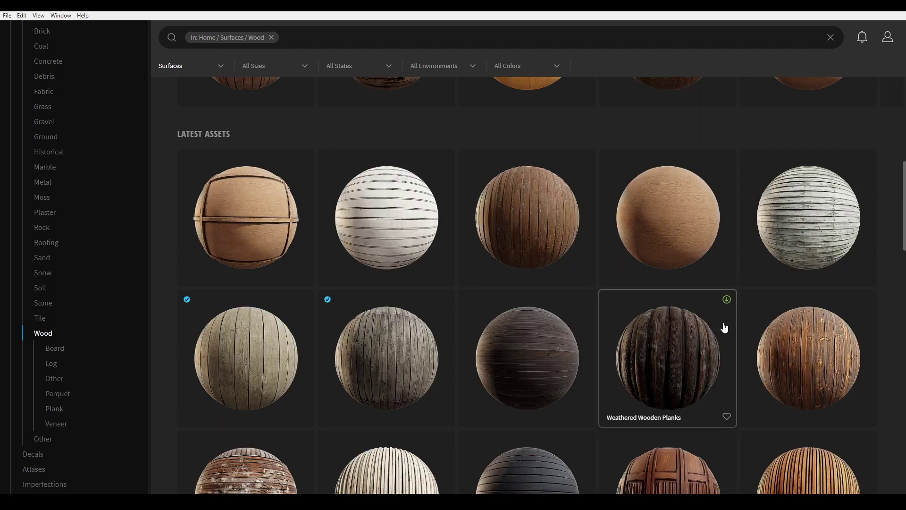
{"action": "scroll", "coordinate": [724, 327], "scroll_direction": "down", "scroll_amount": 10}
{"action": "scroll", "coordinate": [688, 340], "scroll_direction": "down", "scroll_amount": 7}
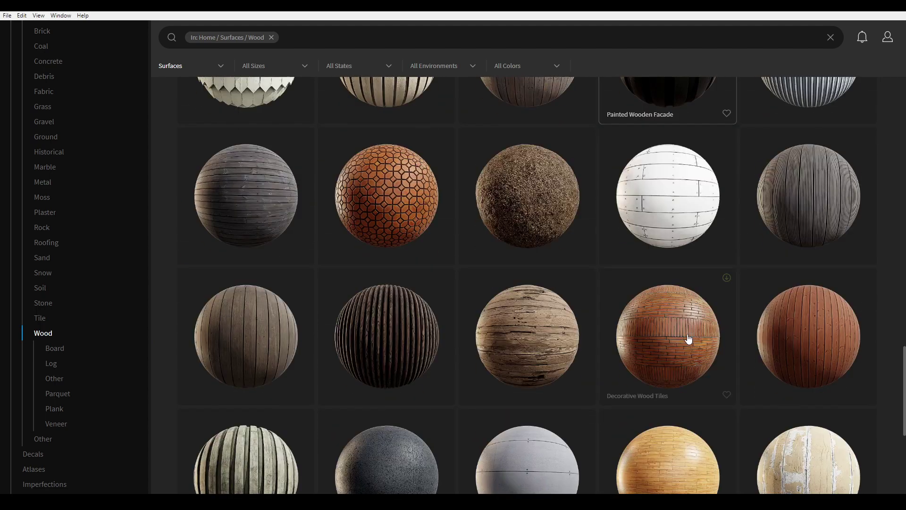
{"action": "scroll", "coordinate": [437, 348], "scroll_direction": "down", "scroll_amount": 5}
{"action": "scroll", "coordinate": [437, 348], "scroll_direction": "up", "scroll_amount": 5}
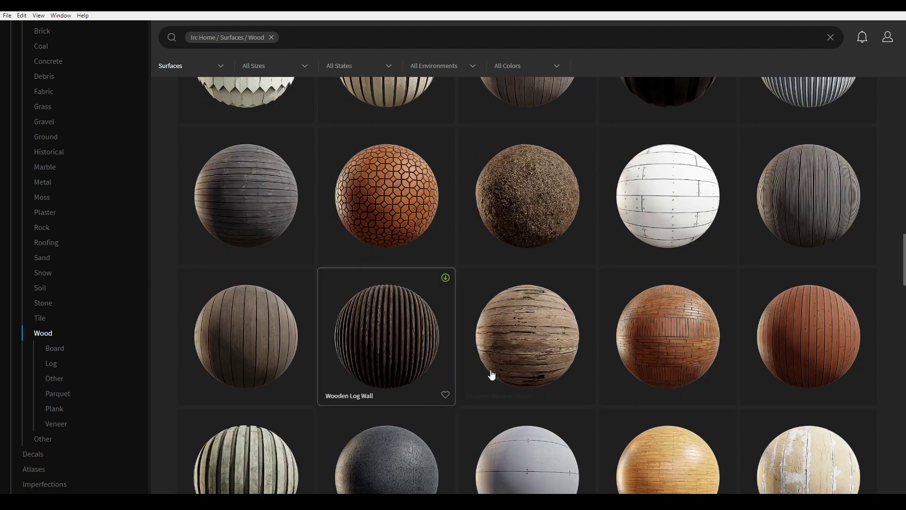
{"action": "scroll", "coordinate": [510, 375], "scroll_direction": "up", "scroll_amount": 2}
{"action": "scroll", "coordinate": [529, 387], "scroll_direction": "down", "scroll_amount": 3}
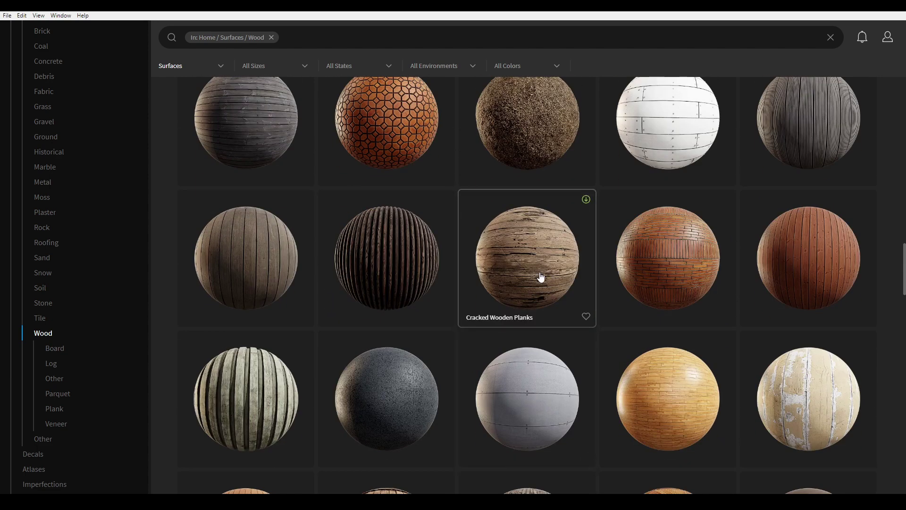
{"action": "left_click", "coordinate": [527, 336]}
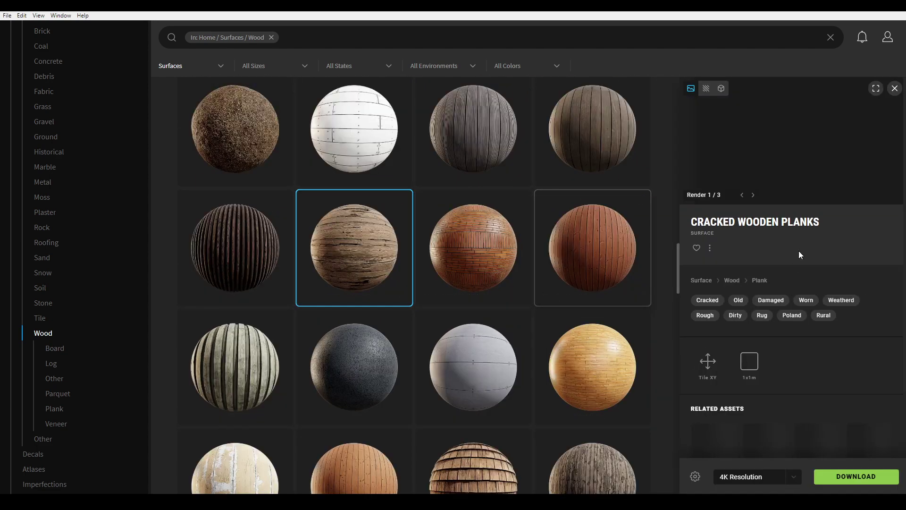
{"action": "scroll", "coordinate": [815, 303], "scroll_direction": "down", "scroll_amount": 2}
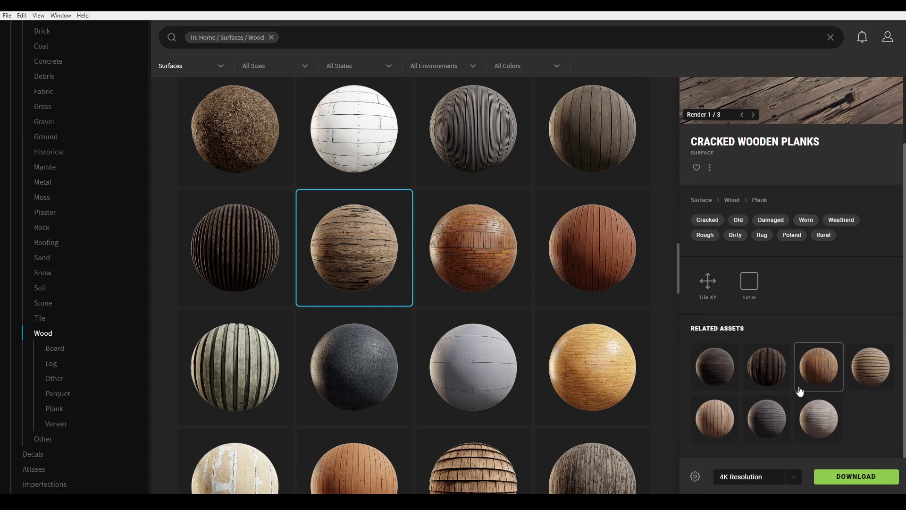
Review which texture maps and file formats are enabled in the download settings.
{"action": "left_click", "coordinate": [696, 478]}
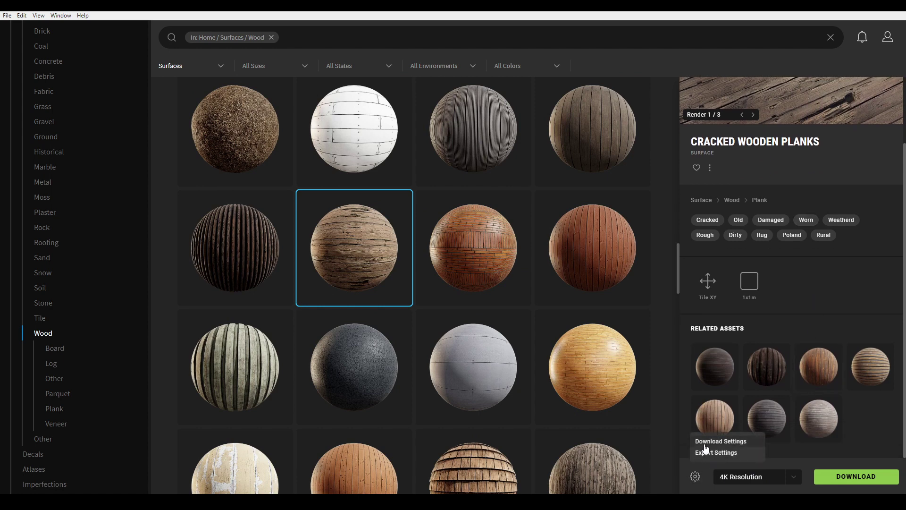
{"action": "left_click", "coordinate": [707, 441]}
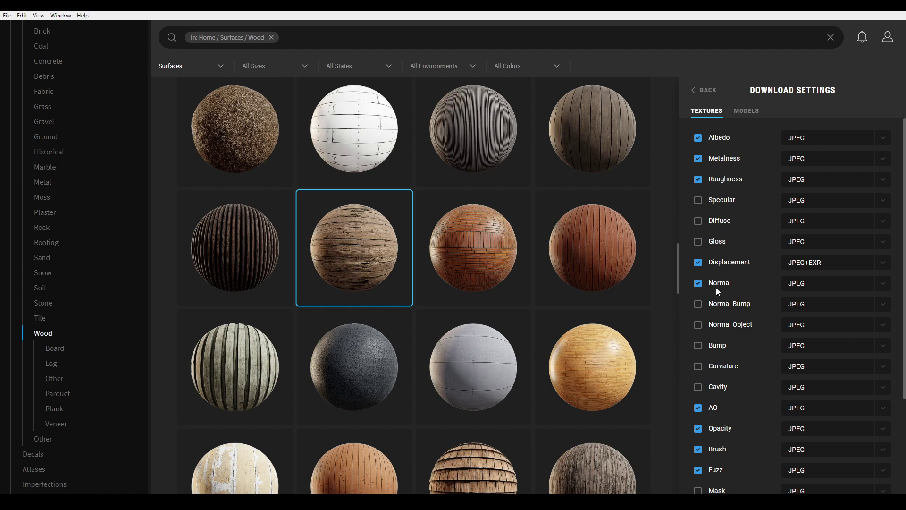
{"action": "scroll", "coordinate": [716, 288], "scroll_direction": "down", "scroll_amount": 3}
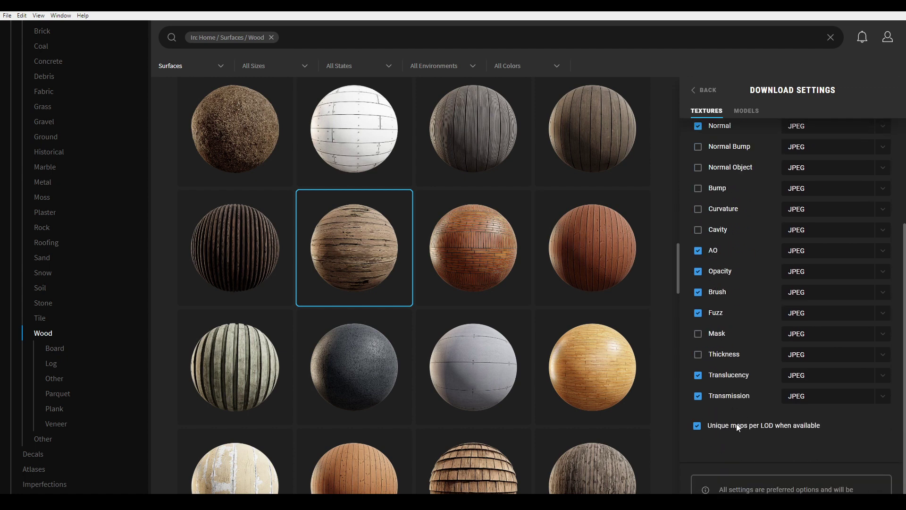
{"action": "scroll", "coordinate": [784, 415], "scroll_direction": "down", "scroll_amount": 1}
{"action": "scroll", "coordinate": [755, 307], "scroll_direction": "up", "scroll_amount": 5}
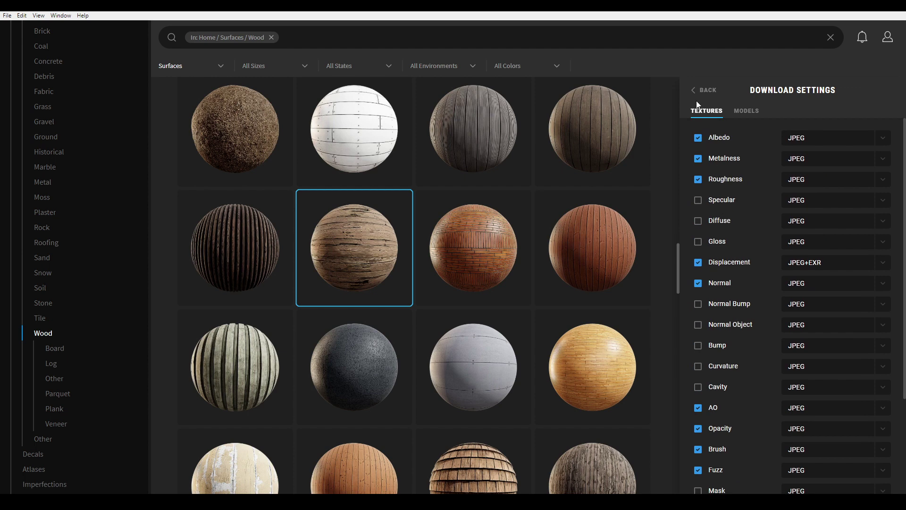
{"action": "left_click", "coordinate": [703, 90]}
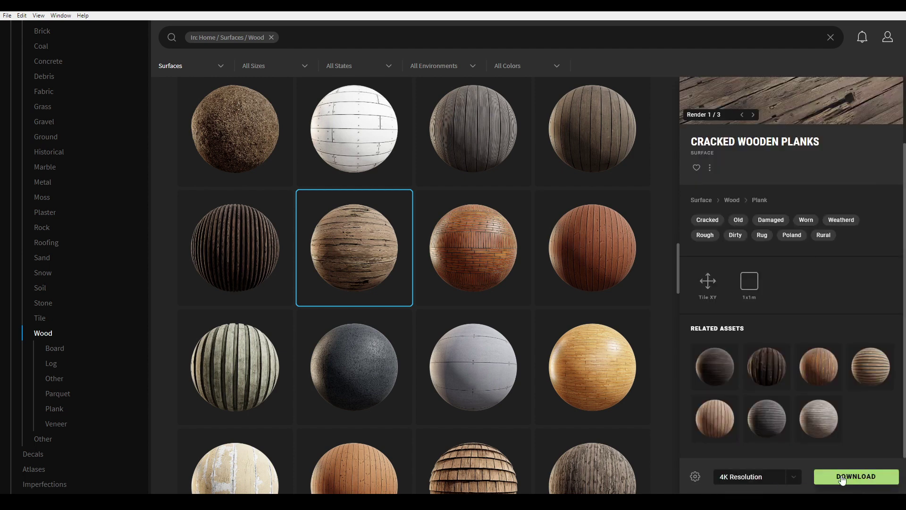
Download the Cracked Wooden Planks surface at 4K resolution and open its folder of downloaded files.
{"action": "left_click", "coordinate": [794, 477]}
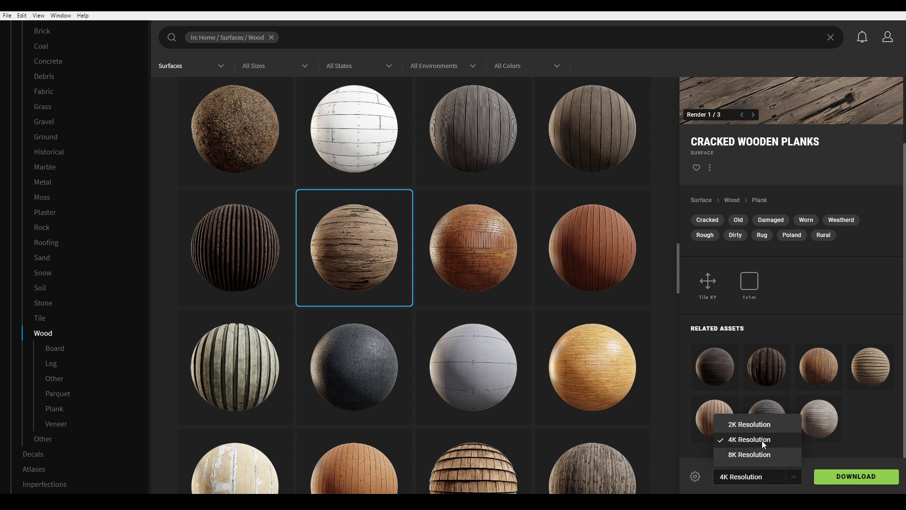
{"action": "left_click", "coordinate": [790, 476]}
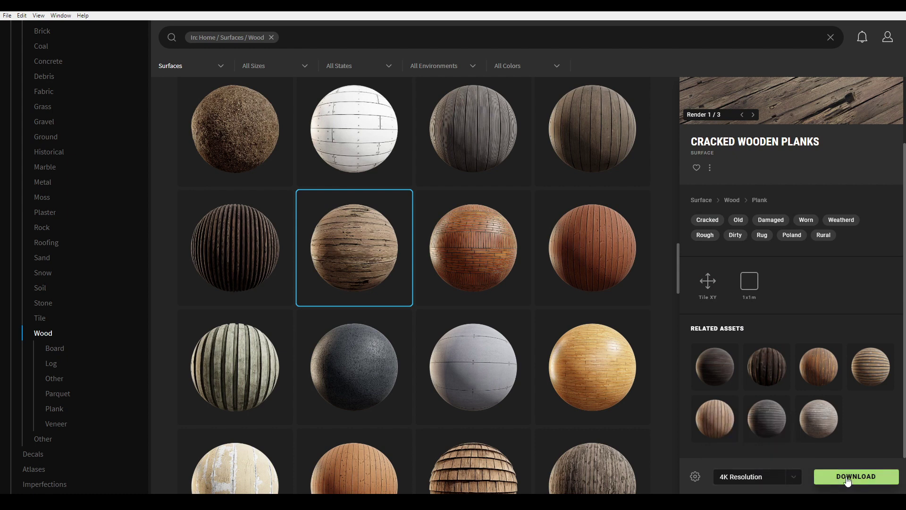
{"action": "left_click", "coordinate": [844, 478]}
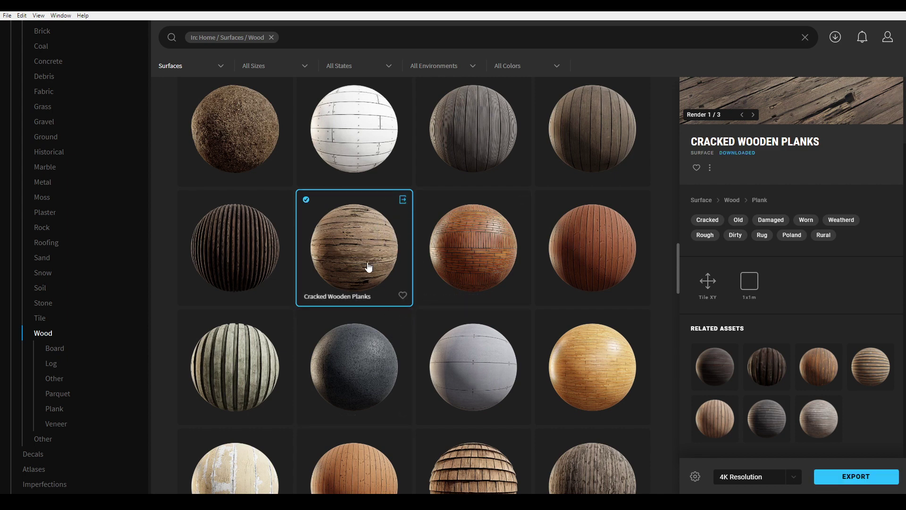
{"action": "left_click", "coordinate": [710, 168]}
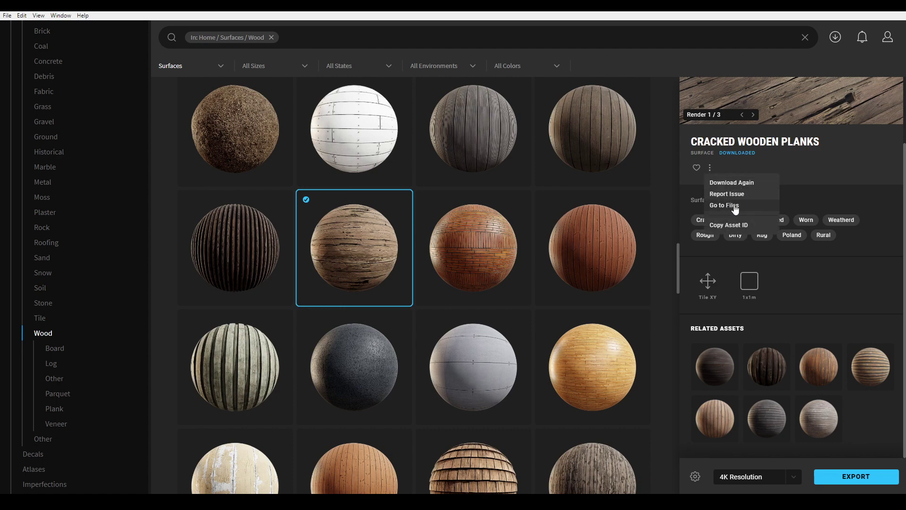
{"action": "left_click", "coordinate": [735, 206]}
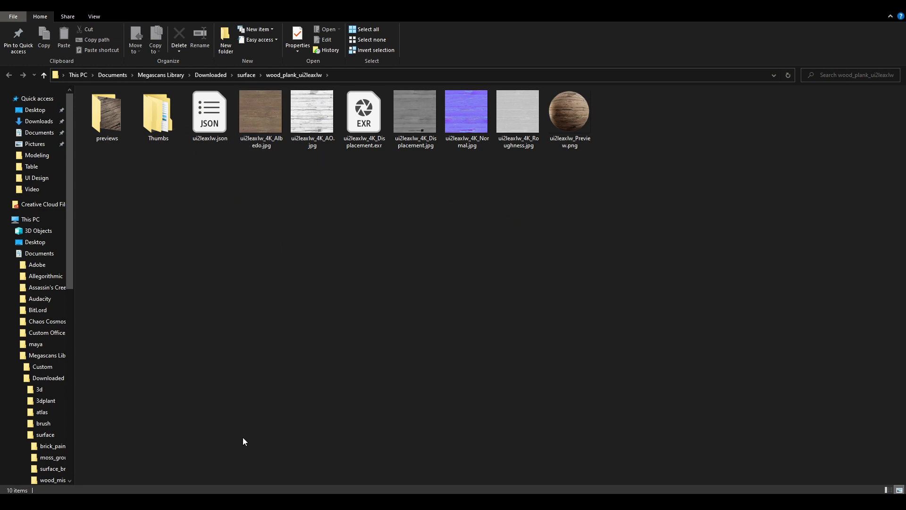
Bring the Albedo, AO, Displacement JPG, Normal and Roughness maps from the folder into Substance Painter for import.
{"action": "left_click", "coordinate": [263, 137]}
{"action": "left_click", "coordinate": [313, 135], "text": "ctrl"}
{"action": "left_click", "coordinate": [415, 134], "text": "ctrl"}
{"action": "left_click", "coordinate": [467, 137], "text": "ctrl"}
{"action": "left_click", "coordinate": [516, 140], "text": "ctrl"}
{"action": "left_click", "coordinate": [36, 501]}
{"action": "left_click_drag", "start_coordinate": [55, 447], "coordinate": [38, 426]}
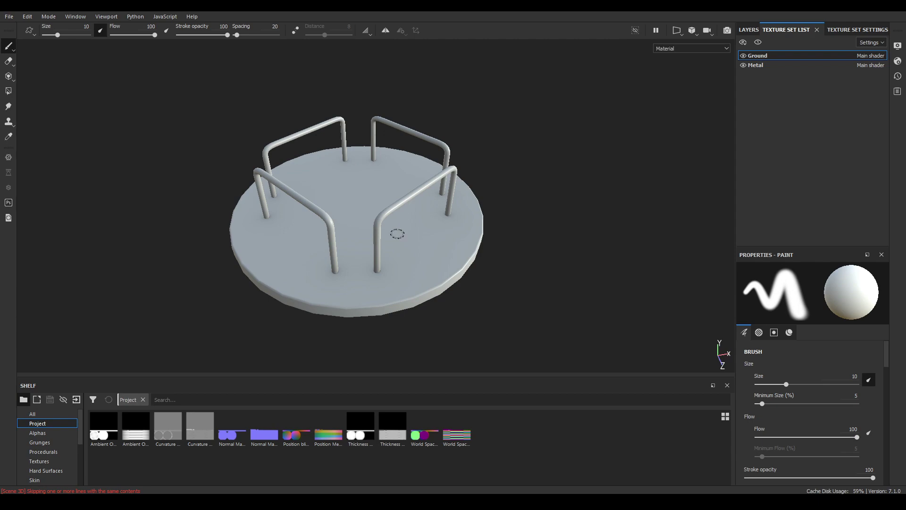
{"action": "left_click_drag", "start_coordinate": [397, 232], "coordinate": [380, 237], "text": "alt"}
{"action": "scroll", "coordinate": [380, 237], "scroll_direction": "down", "scroll_amount": 1}
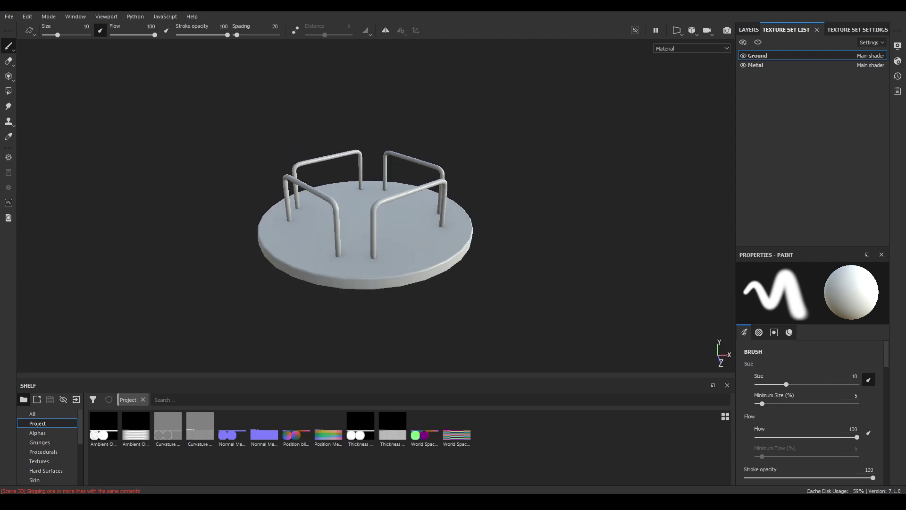
{"action": "key", "text": "alt+Tab"}
{"action": "mouse_move", "coordinate": [315, 129]}
{"action": "left_mouse_down"}
{"action": "mouse_move", "coordinate": [118, 344]}
{"action": "mouse_move", "coordinate": [70, 472]}
{"action": "mouse_move", "coordinate": [28, 501]}
{"action": "mouse_move", "coordinate": [524, 432]}
{"action": "left_mouse_up"}
Set the usage of all five imported image maps to texture.
{"action": "left_click", "coordinate": [573, 153]}
{"action": "left_click", "coordinate": [585, 192]}
{"action": "left_click", "coordinate": [581, 168]}
{"action": "left_click", "coordinate": [583, 202]}
{"action": "left_click", "coordinate": [579, 188]}
{"action": "left_click", "coordinate": [590, 215]}
{"action": "left_click", "coordinate": [585, 198]}
{"action": "left_click", "coordinate": [601, 231]}
{"action": "left_click", "coordinate": [584, 215]}
{"action": "left_click", "coordinate": [596, 243]}
Import the five texture maps into the current session.
{"action": "left_click", "coordinate": [588, 368]}
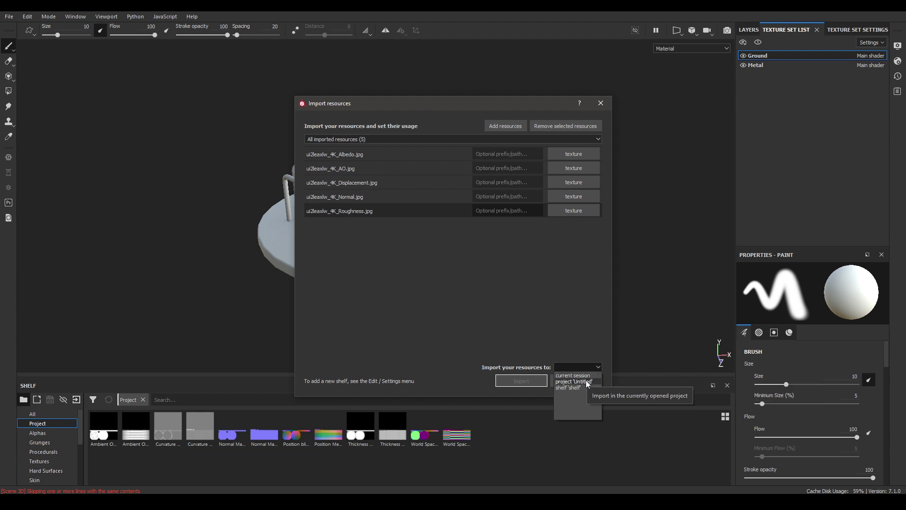
{"action": "left_click", "coordinate": [571, 376]}
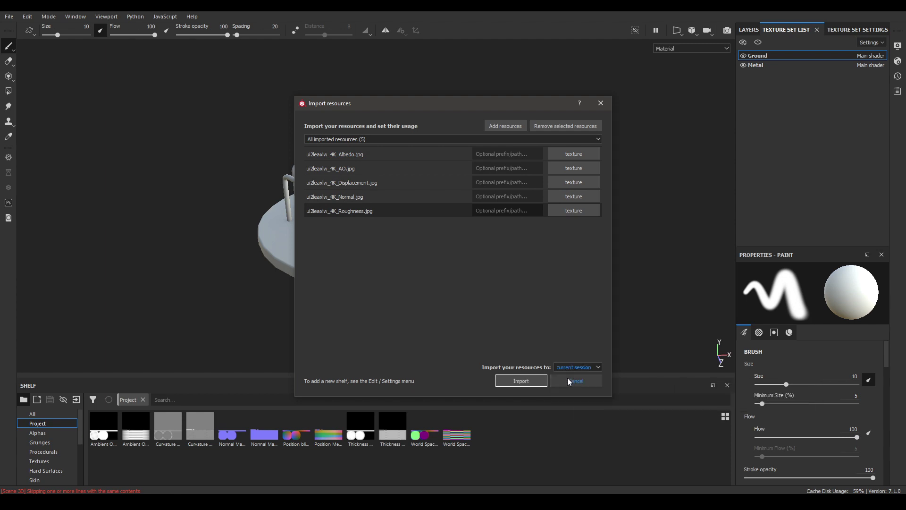
{"action": "left_click", "coordinate": [538, 381]}
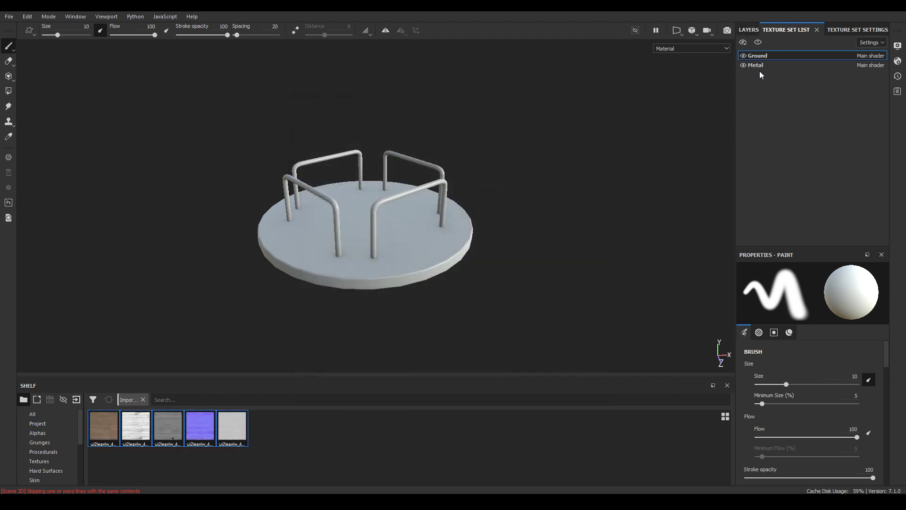
Add a fill layer to the Ground texture set and enlarge the area showing its properties.
{"action": "left_click", "coordinate": [747, 29]}
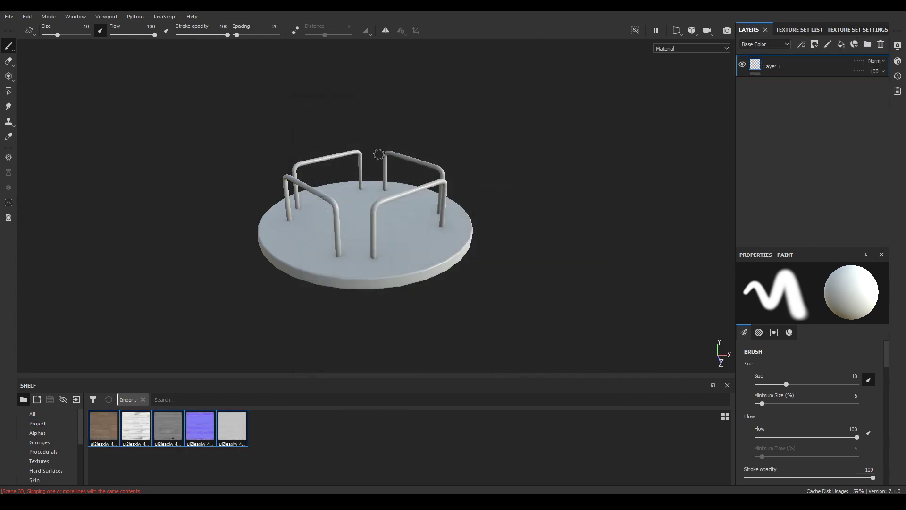
{"action": "left_click", "coordinate": [842, 44]}
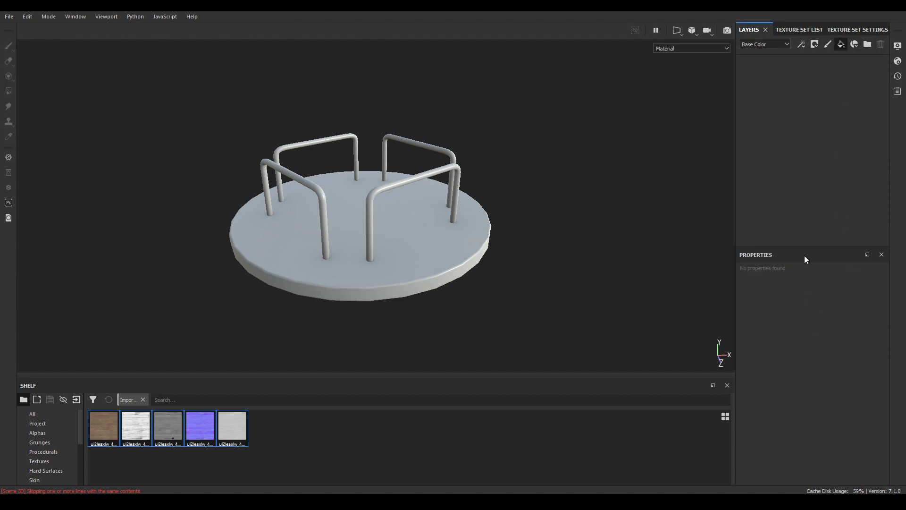
{"action": "left_click_drag", "start_coordinate": [802, 247], "coordinate": [790, 138]}
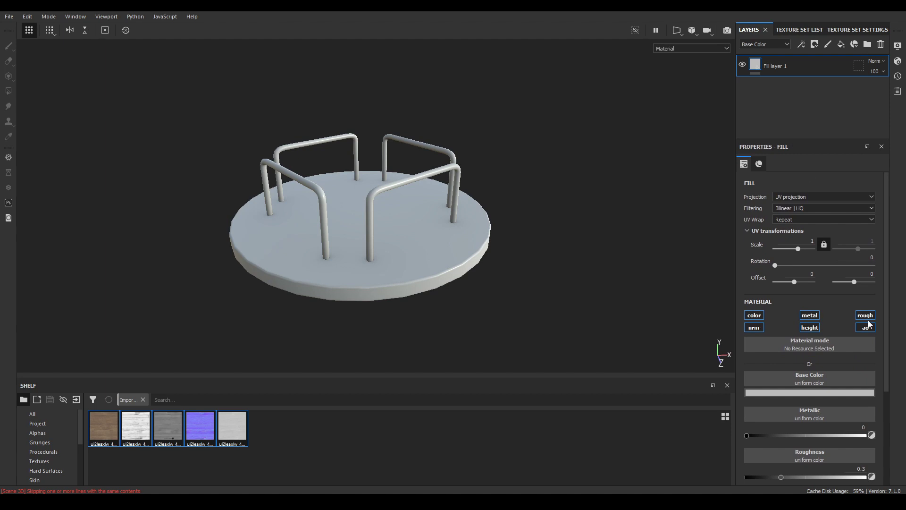
Remove the ambient occlusion channel from the Ground texture set and add it back.
{"action": "left_click", "coordinate": [867, 35]}
{"action": "left_click", "coordinate": [871, 125]}
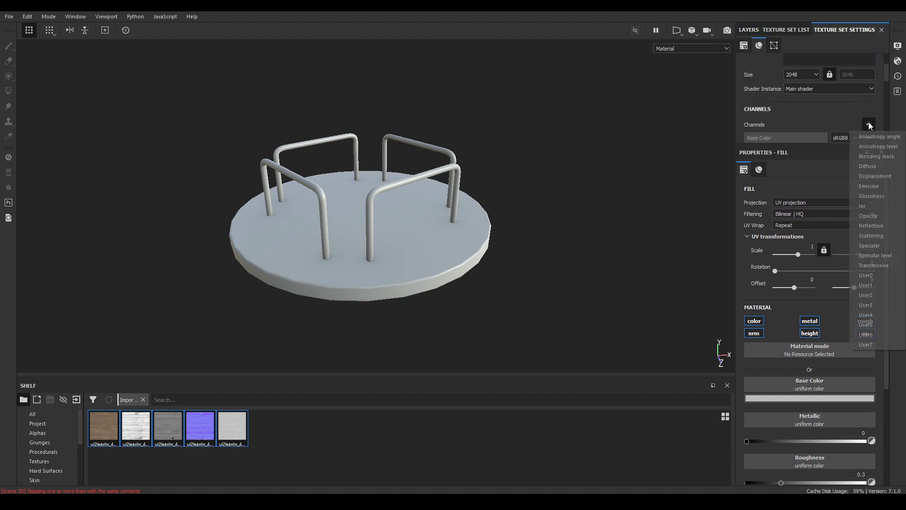
{"action": "scroll", "coordinate": [873, 118], "scroll_direction": "down", "scroll_amount": 2}
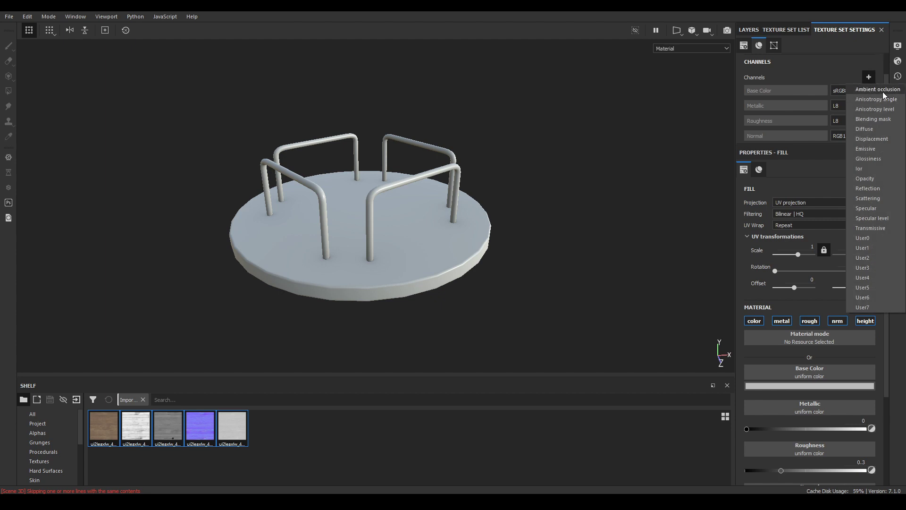
{"action": "left_click", "coordinate": [882, 91]}
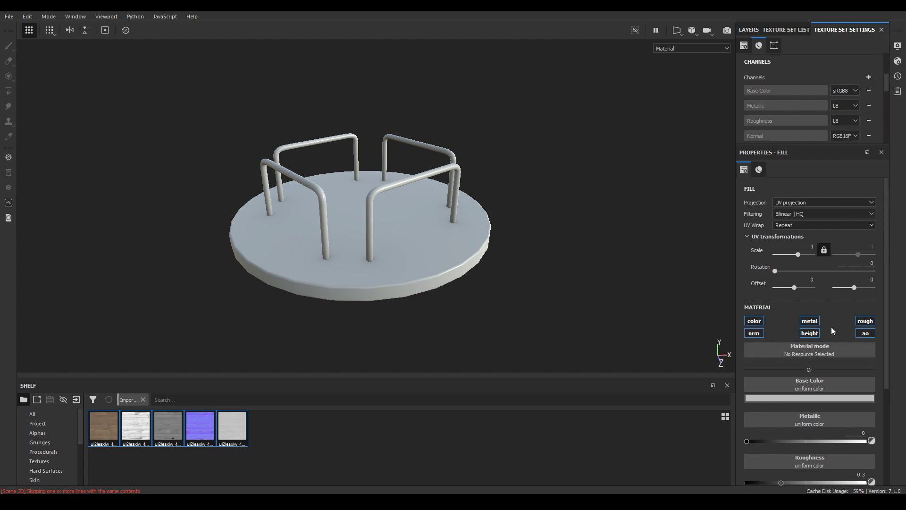
Assign the imported Albedo map to the fill layer's Base Color.
{"action": "left_click", "coordinate": [749, 30]}
{"action": "scroll", "coordinate": [810, 365], "scroll_direction": "down", "scroll_amount": 3}
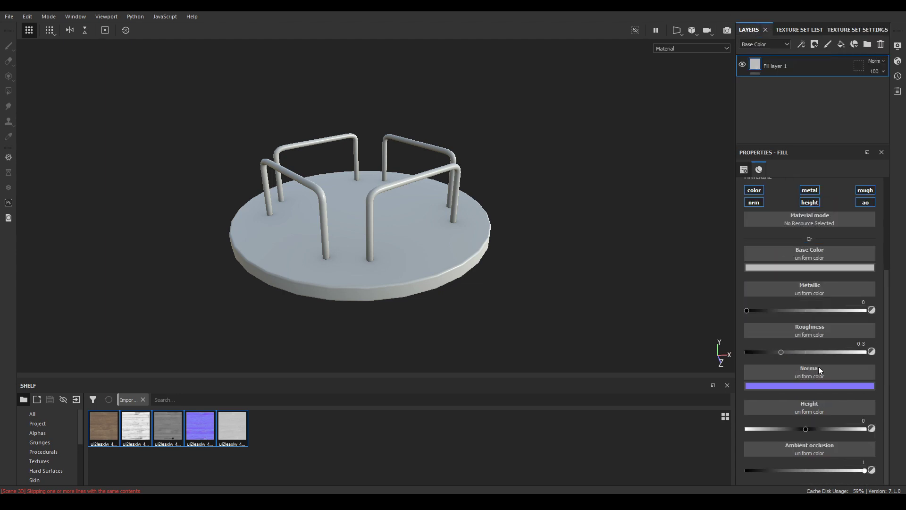
{"action": "left_click", "coordinate": [105, 422]}
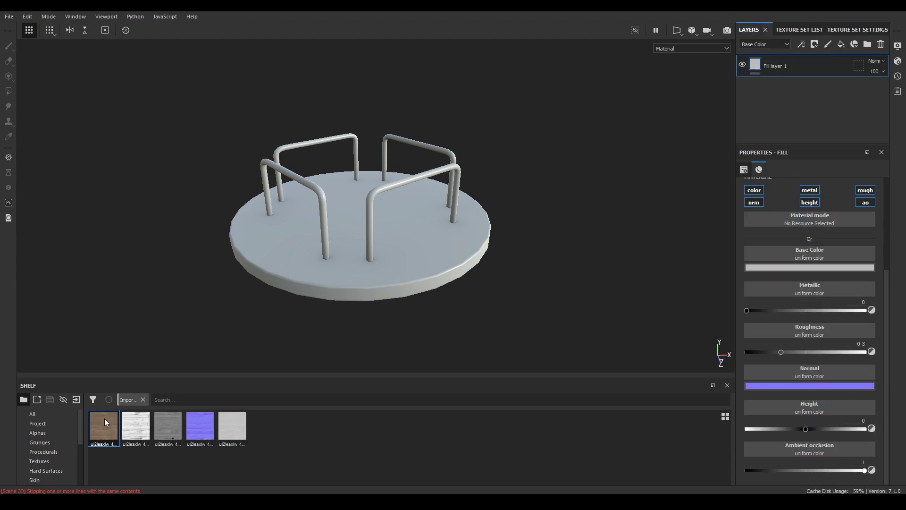
{"action": "left_click_drag", "start_coordinate": [104, 425], "coordinate": [833, 249]}
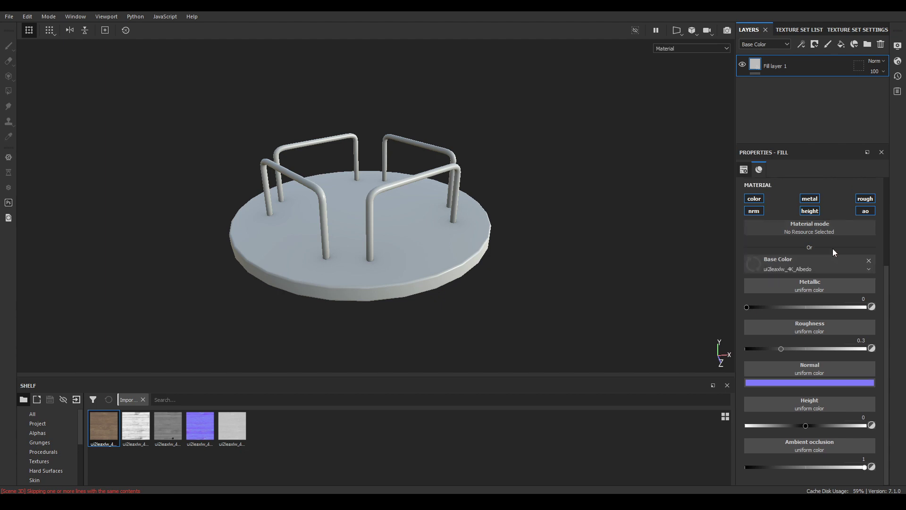
Assign the AO, Displacement, Normal and Roughness maps to their matching fill layer channels and turn off the metallic channel.
{"action": "mouse_move", "coordinate": [133, 433]}
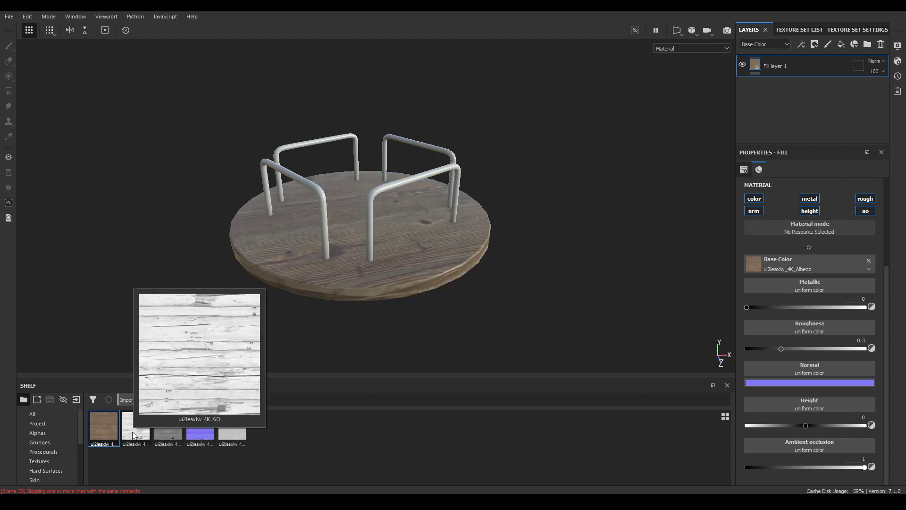
{"action": "left_click_drag", "start_coordinate": [132, 433], "coordinate": [796, 444]}
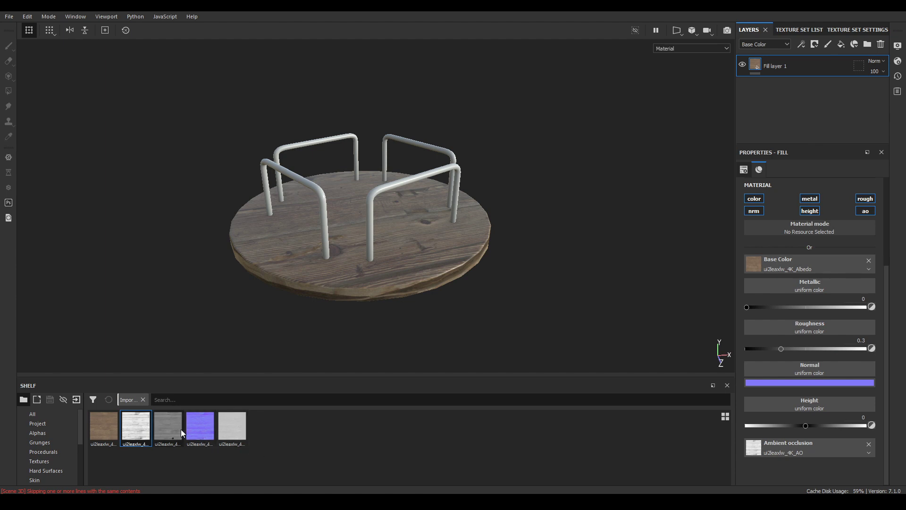
{"action": "left_click_drag", "start_coordinate": [171, 430], "coordinate": [836, 406]}
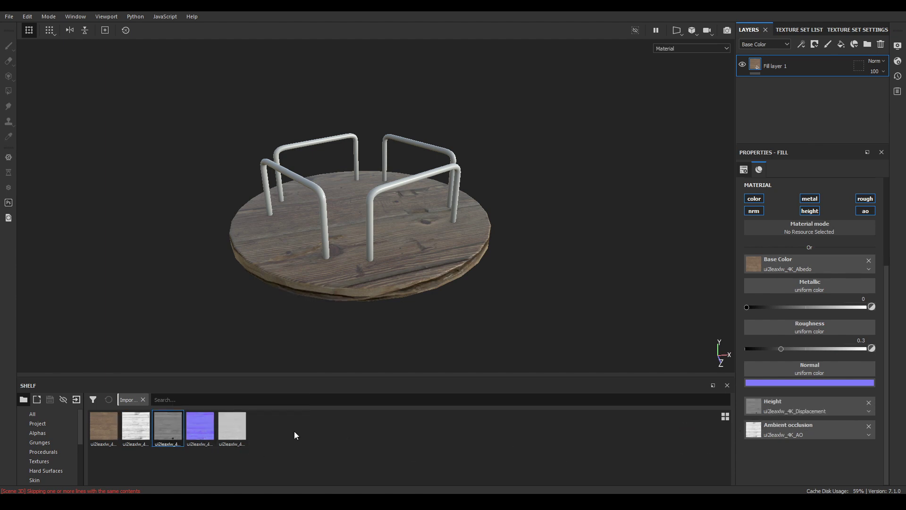
{"action": "left_click_drag", "start_coordinate": [202, 435], "coordinate": [837, 364]}
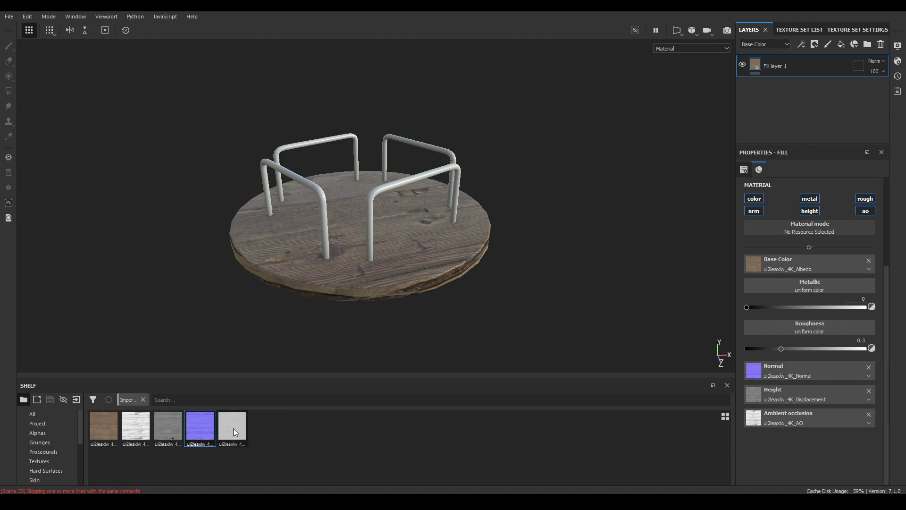
{"action": "left_click_drag", "start_coordinate": [233, 429], "coordinate": [819, 326]}
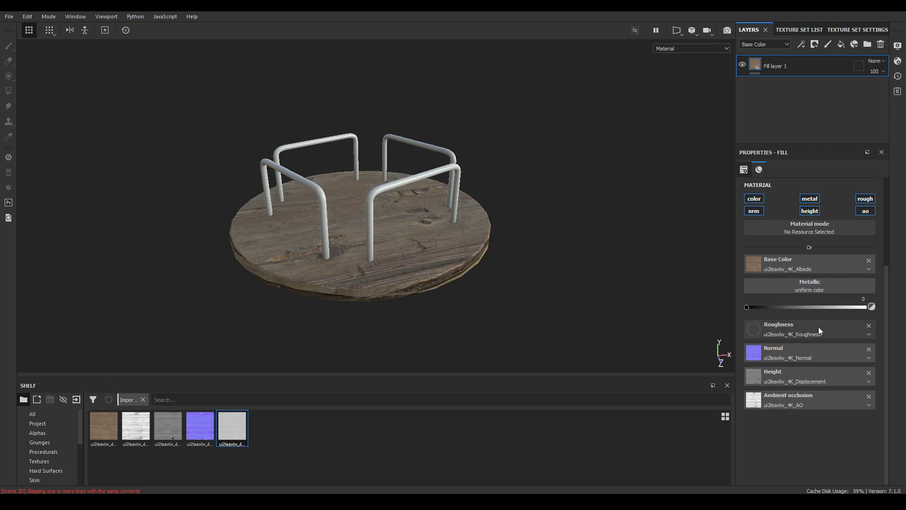
{"action": "scroll", "coordinate": [312, 282], "scroll_direction": "up", "scroll_amount": 3}
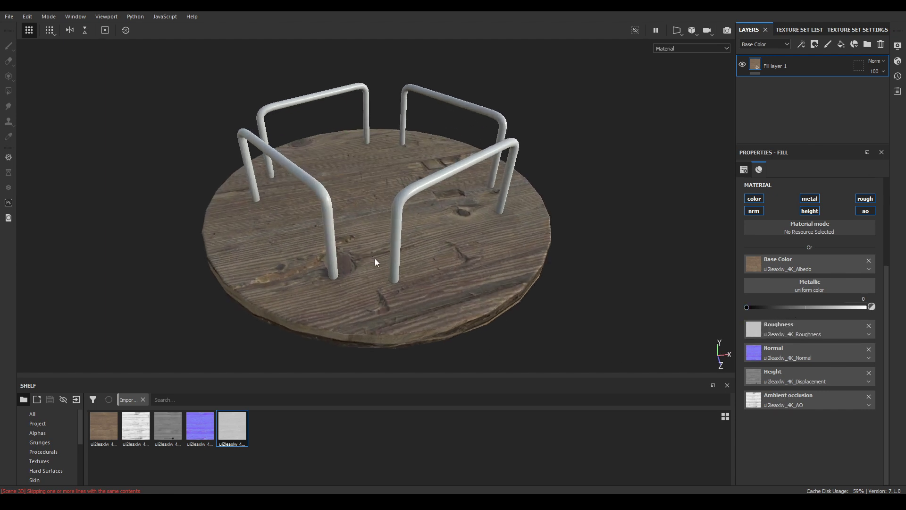
{"action": "left_click", "coordinate": [805, 199]}
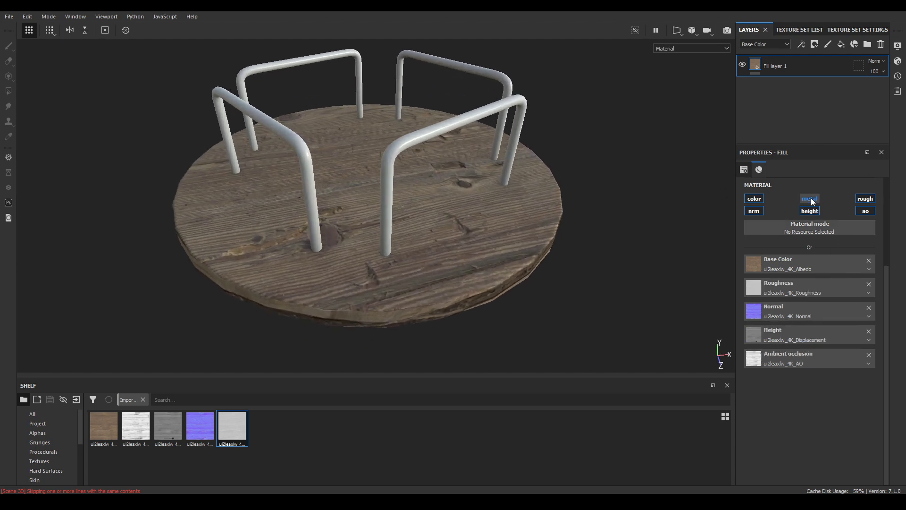
Switch the fill layer to Tri-planar projection and set its UV scale to 3.
{"action": "scroll", "coordinate": [797, 330], "scroll_direction": "up", "scroll_amount": 3}
{"action": "left_click", "coordinate": [825, 205]}
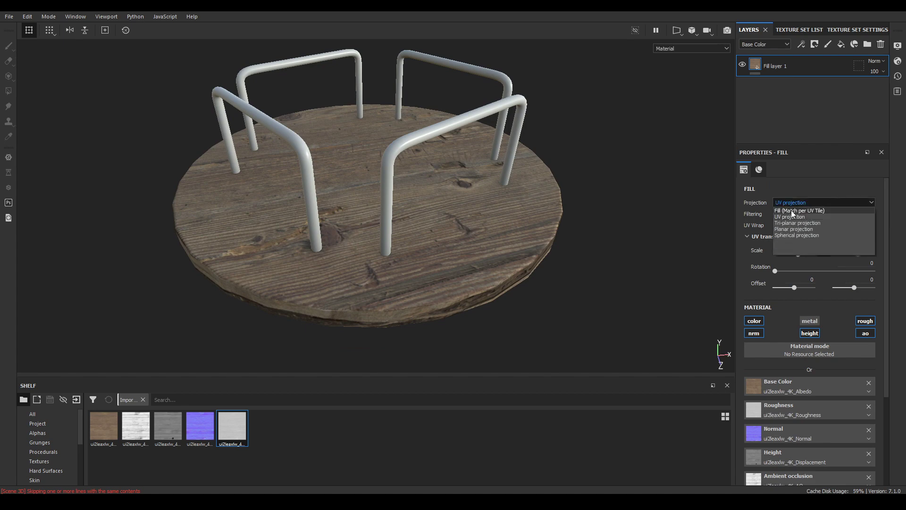
{"action": "left_click", "coordinate": [808, 223]}
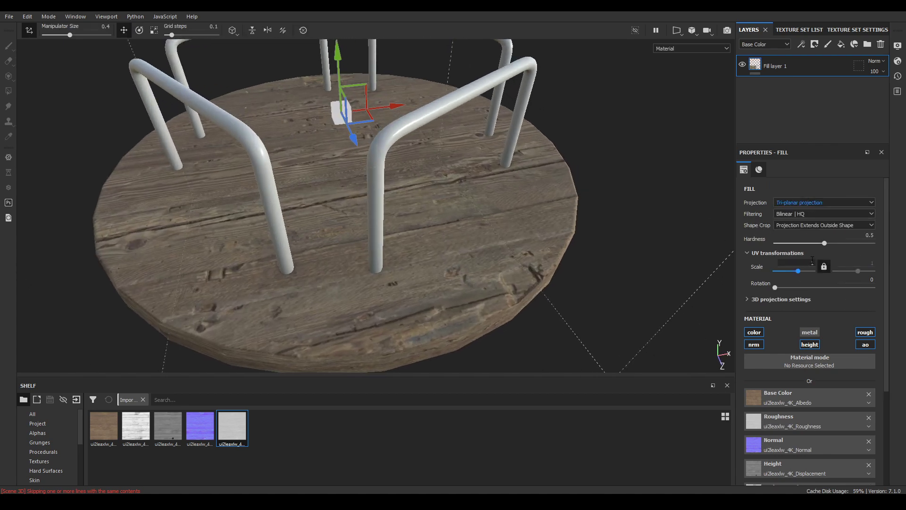
{"action": "type", "text": "3"}
{"action": "key", "text": "Return"}
{"action": "left_click_drag", "start_coordinate": [605, 265], "coordinate": [492, 233], "text": "alt"}
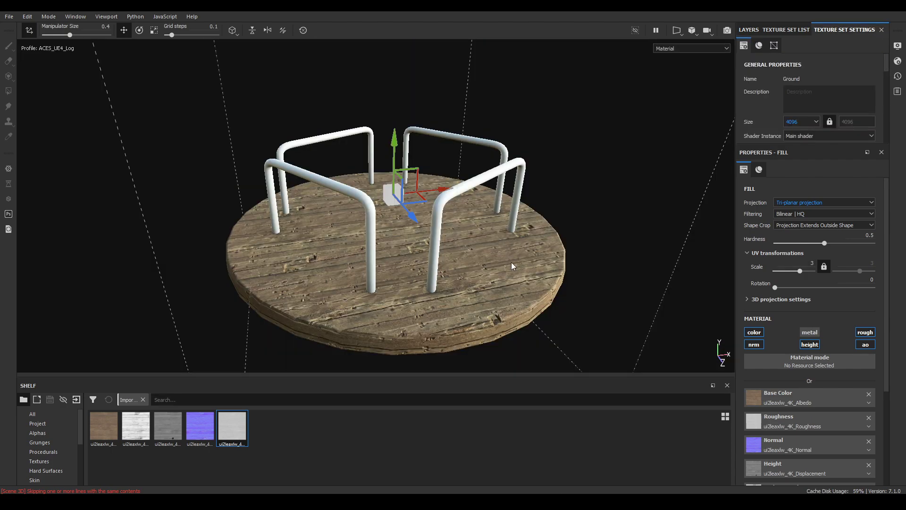
{"action": "right_click_drag", "start_coordinate": [491, 236], "coordinate": [413, 237], "text": "alt"}
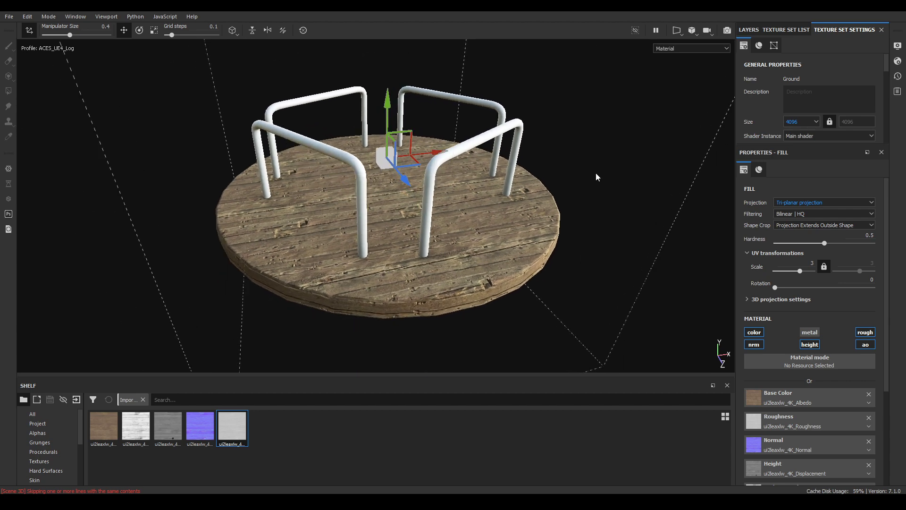
Return to the Ground texture set's layer stack.
{"action": "left_click", "coordinate": [749, 29]}
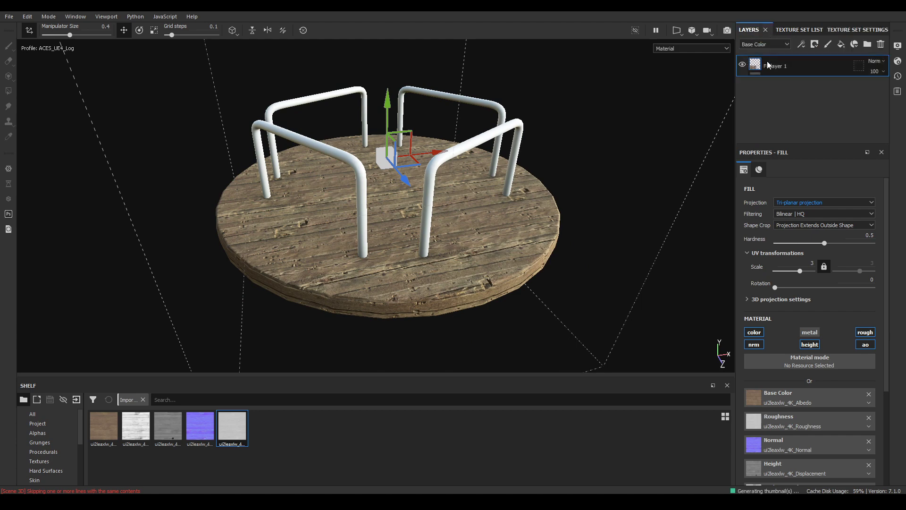
{"action": "left_click", "coordinate": [881, 44]}
{"action": "scroll", "coordinate": [370, 252], "scroll_direction": "up", "scroll_amount": 1}
Switch to Quixel Bridge and open the Asphalt category of surfaces.
{"action": "left_click", "coordinate": [325, 463]}
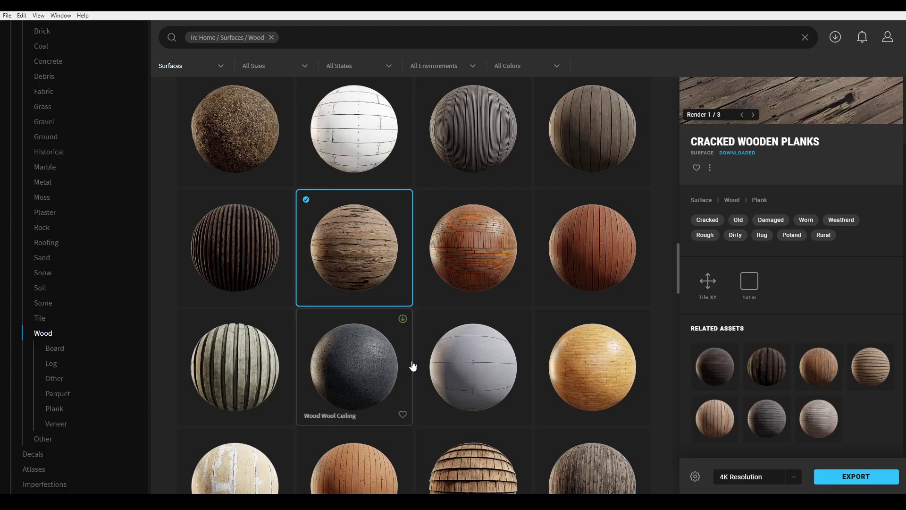
{"action": "scroll", "coordinate": [413, 367], "scroll_direction": "up", "scroll_amount": 3}
{"action": "scroll", "coordinate": [414, 367], "scroll_direction": "down", "scroll_amount": 8}
{"action": "scroll", "coordinate": [61, 223], "scroll_direction": "up", "scroll_amount": 3}
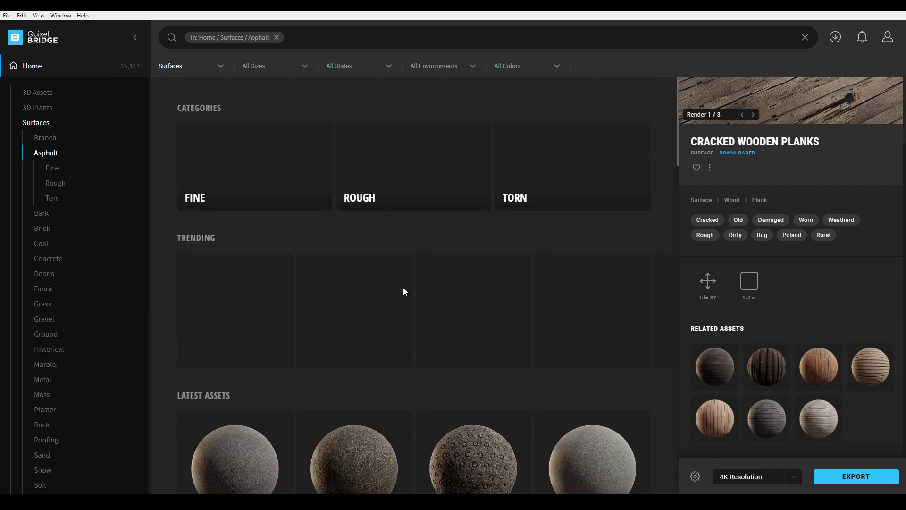
Browse the asphalt surfaces for a suitable material.
{"action": "scroll", "coordinate": [403, 288], "scroll_direction": "down", "scroll_amount": 3}
{"action": "scroll", "coordinate": [348, 256], "scroll_direction": "down", "scroll_amount": 6}
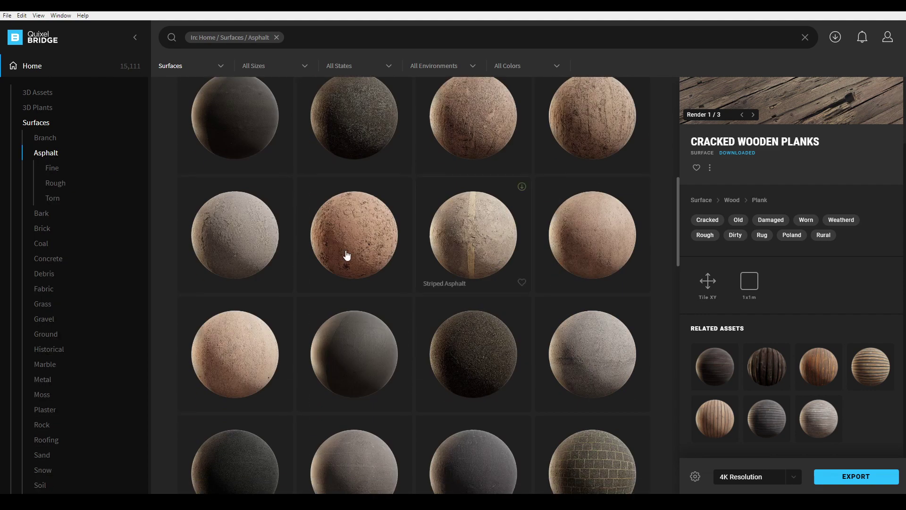
{"action": "scroll", "coordinate": [344, 249], "scroll_direction": "up", "scroll_amount": 3}
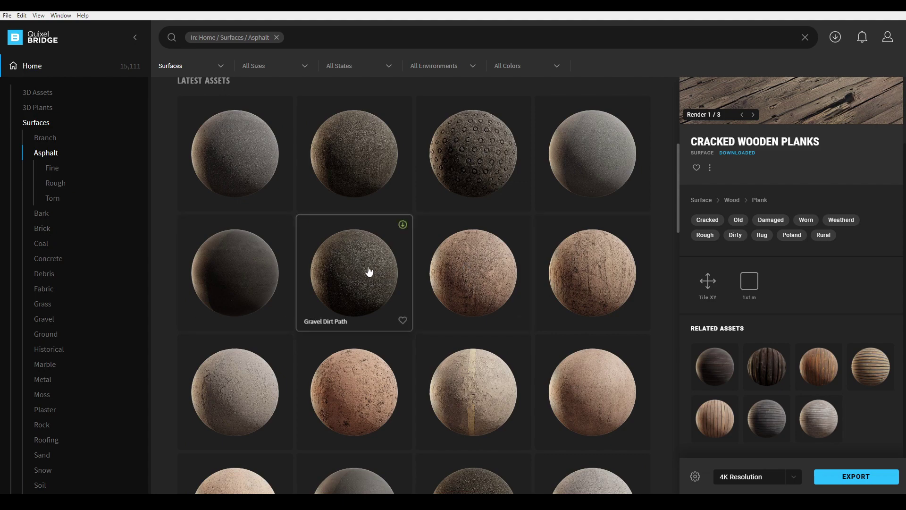
{"action": "scroll", "coordinate": [456, 213], "scroll_direction": "down", "scroll_amount": 5}
{"action": "scroll", "coordinate": [465, 218], "scroll_direction": "down", "scroll_amount": 5}
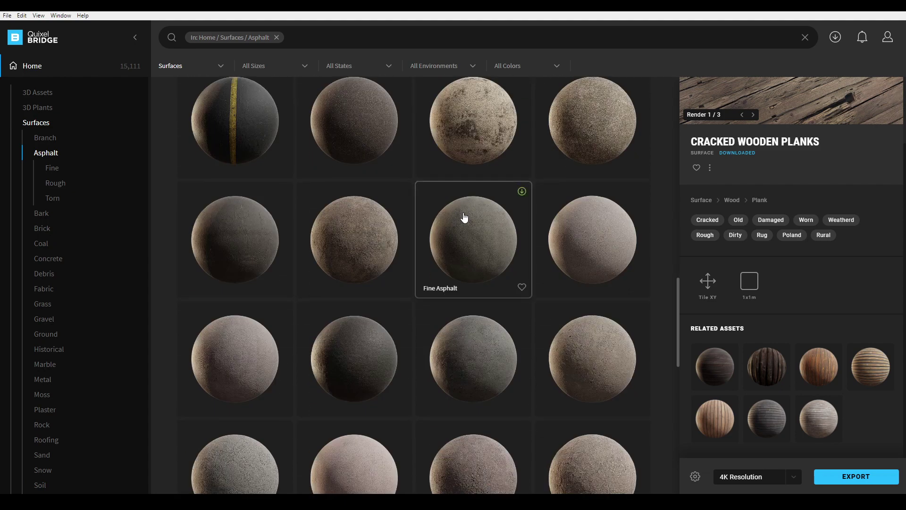
{"action": "scroll", "coordinate": [465, 218], "scroll_direction": "down", "scroll_amount": 3}
{"action": "scroll", "coordinate": [464, 218], "scroll_direction": "up", "scroll_amount": 3}
{"action": "scroll", "coordinate": [465, 218], "scroll_direction": "down", "scroll_amount": 10}
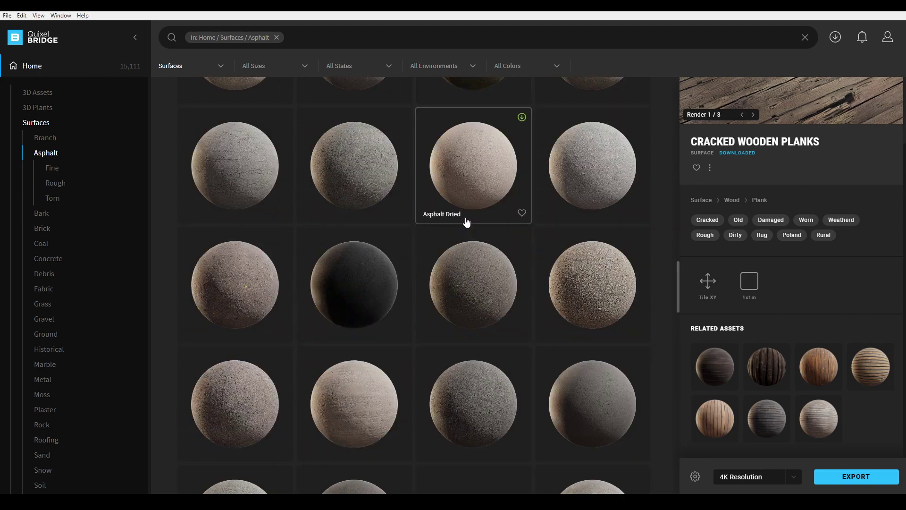
{"action": "scroll", "coordinate": [457, 279], "scroll_direction": "down", "scroll_amount": 3}
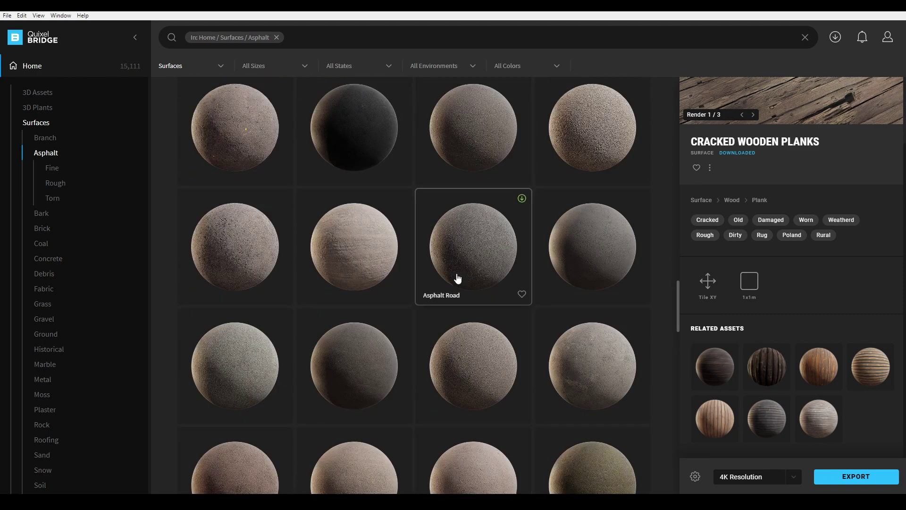
{"action": "scroll", "coordinate": [458, 279], "scroll_direction": "down", "scroll_amount": 10}
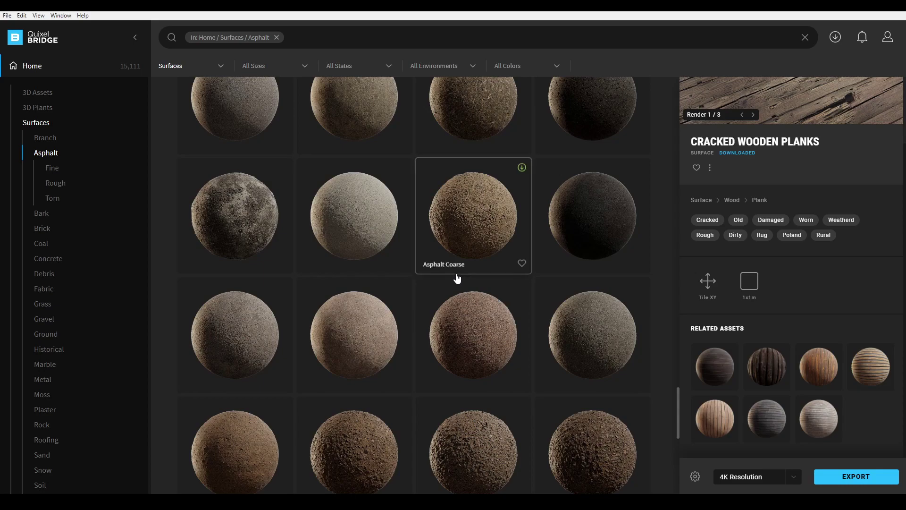
{"action": "scroll", "coordinate": [457, 279], "scroll_direction": "up", "scroll_amount": 5}
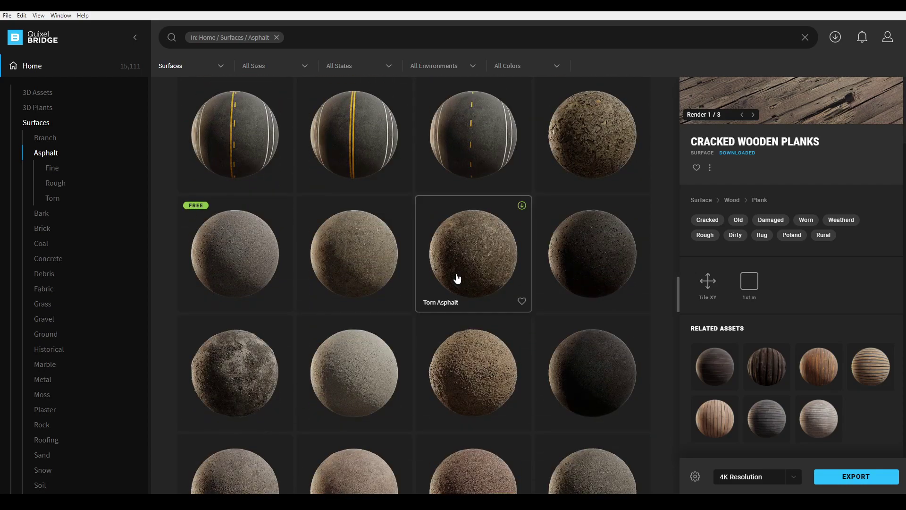
{"action": "scroll", "coordinate": [458, 279], "scroll_direction": "up", "scroll_amount": 8}
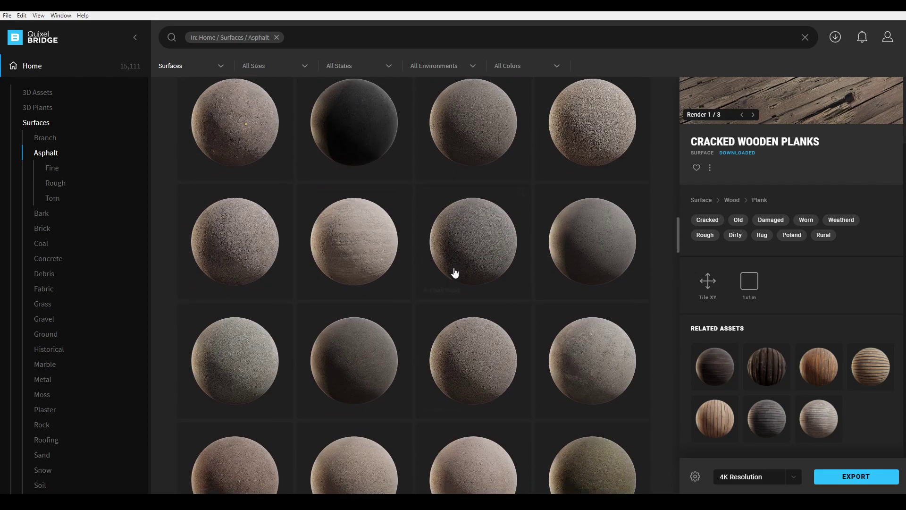
{"action": "scroll", "coordinate": [455, 273], "scroll_direction": "up", "scroll_amount": 5}
{"action": "scroll", "coordinate": [456, 278], "scroll_direction": "up", "scroll_amount": 3}
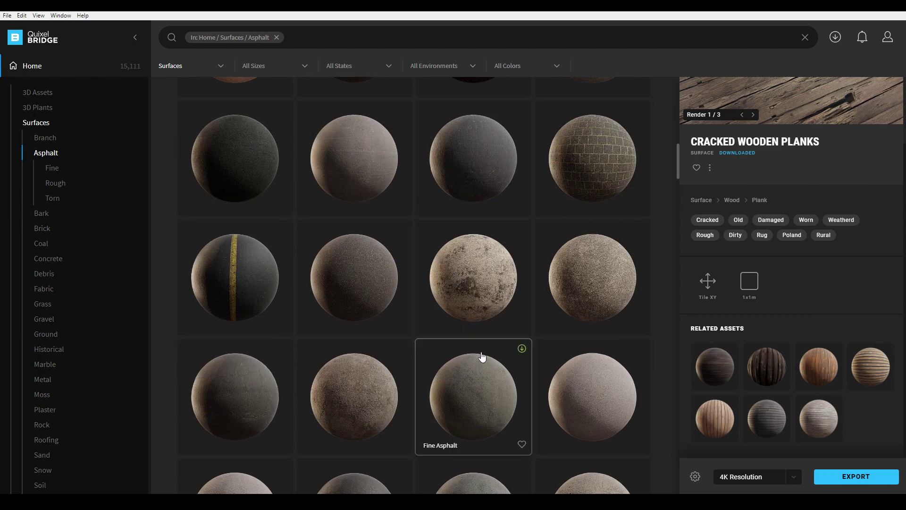
{"action": "scroll", "coordinate": [483, 283], "scroll_direction": "up", "scroll_amount": 2}
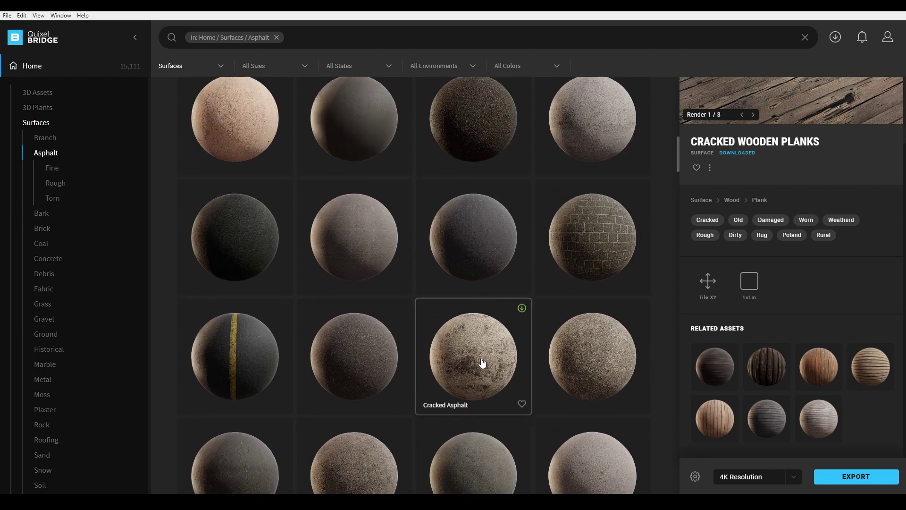
Select the Cracked Asphalt surface and download it at 4K resolution.
{"action": "left_click", "coordinate": [482, 363]}
{"action": "scroll", "coordinate": [566, 364], "scroll_direction": "down", "scroll_amount": 2}
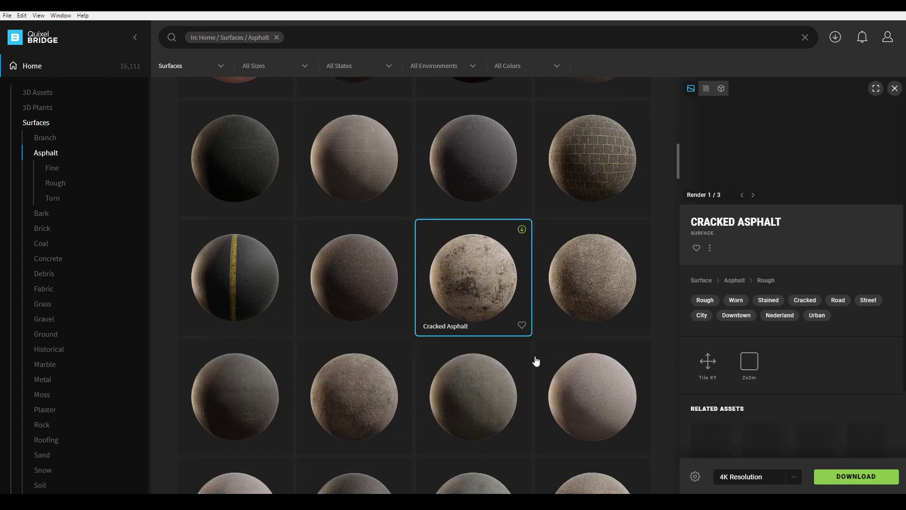
{"action": "left_click", "coordinate": [850, 477]}
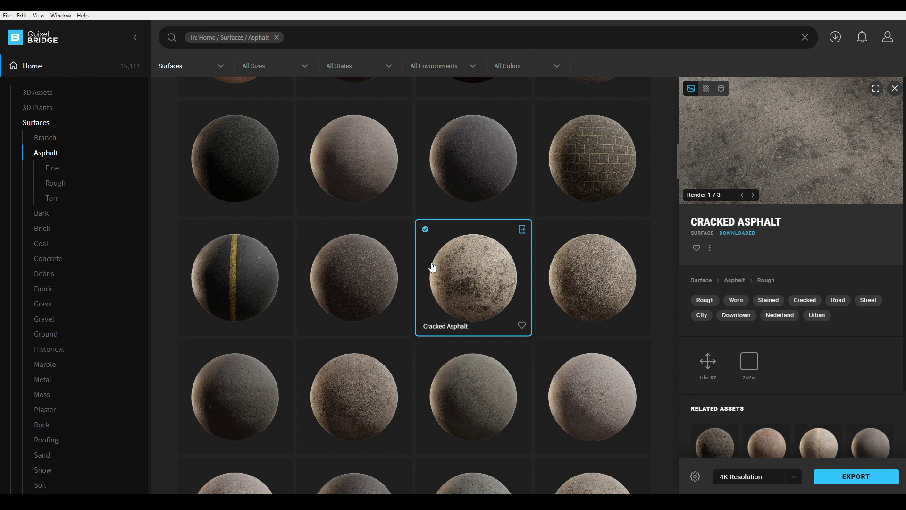
Open the Painted subcategory of metal surfaces and look through its latest assets.
{"action": "scroll", "coordinate": [74, 297], "scroll_direction": "down", "scroll_amount": 3}
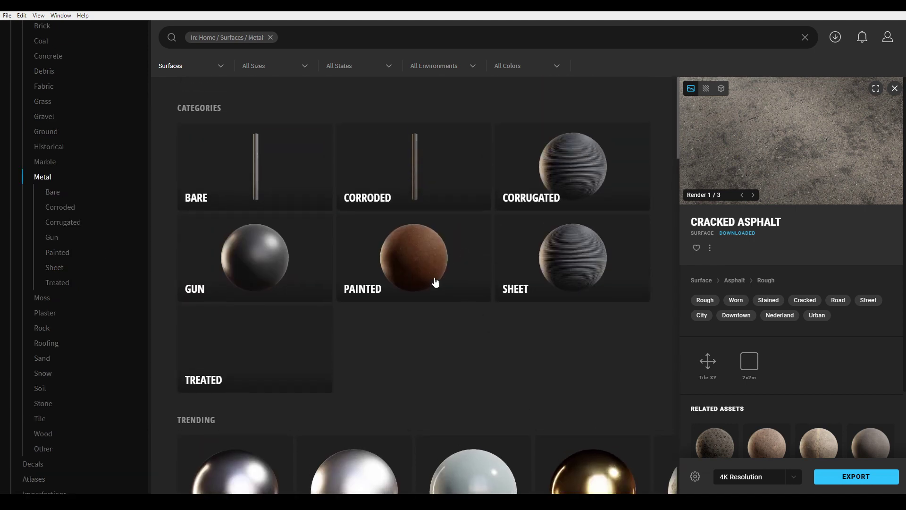
{"action": "left_click", "coordinate": [432, 290]}
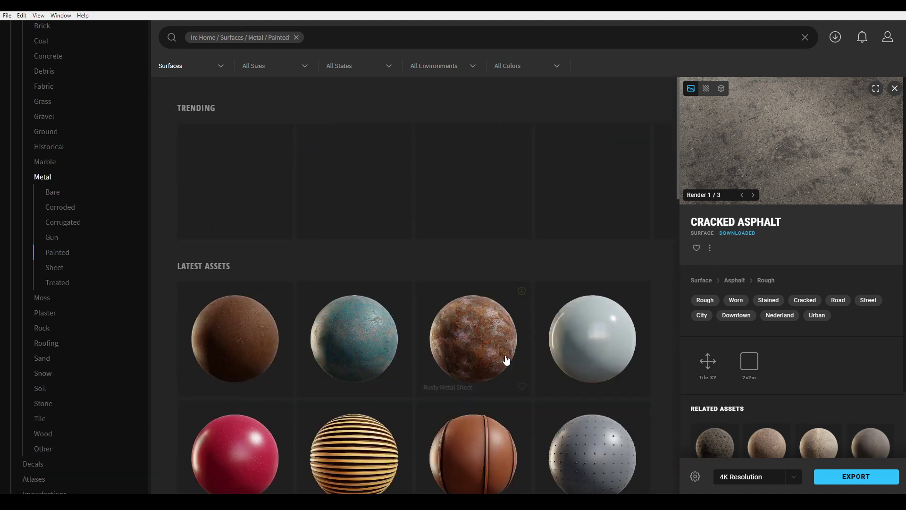
{"action": "scroll", "coordinate": [505, 364], "scroll_direction": "down", "scroll_amount": 8}
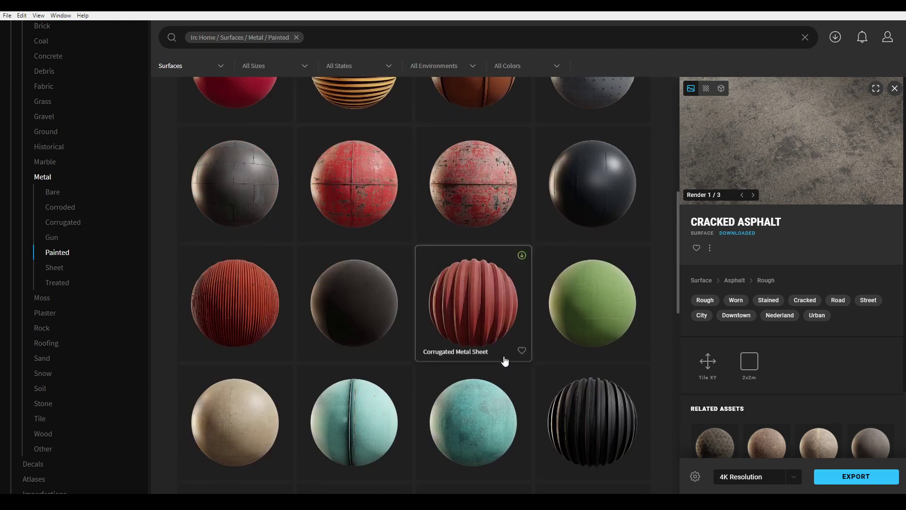
{"action": "scroll", "coordinate": [505, 361], "scroll_direction": "down", "scroll_amount": 5}
{"action": "scroll", "coordinate": [504, 361], "scroll_direction": "down", "scroll_amount": 6}
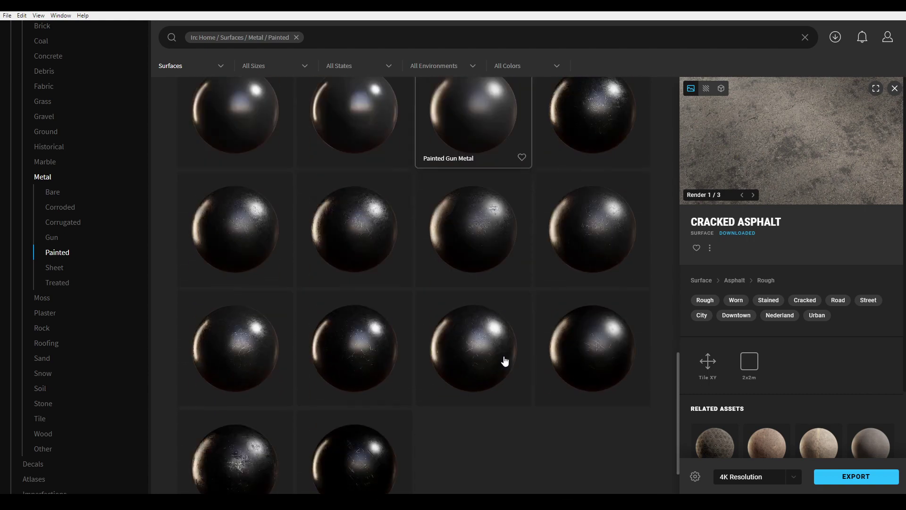
{"action": "scroll", "coordinate": [504, 361], "scroll_direction": "up", "scroll_amount": 9}
{"action": "scroll", "coordinate": [504, 360], "scroll_direction": "down", "scroll_amount": 8}
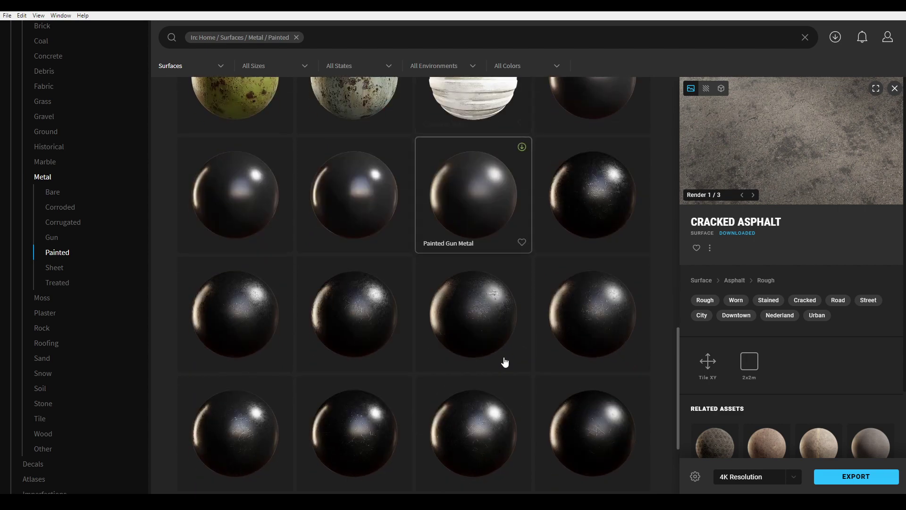
{"action": "scroll", "coordinate": [504, 361], "scroll_direction": "up", "scroll_amount": 10}
{"action": "scroll", "coordinate": [504, 366], "scroll_direction": "up", "scroll_amount": 5}
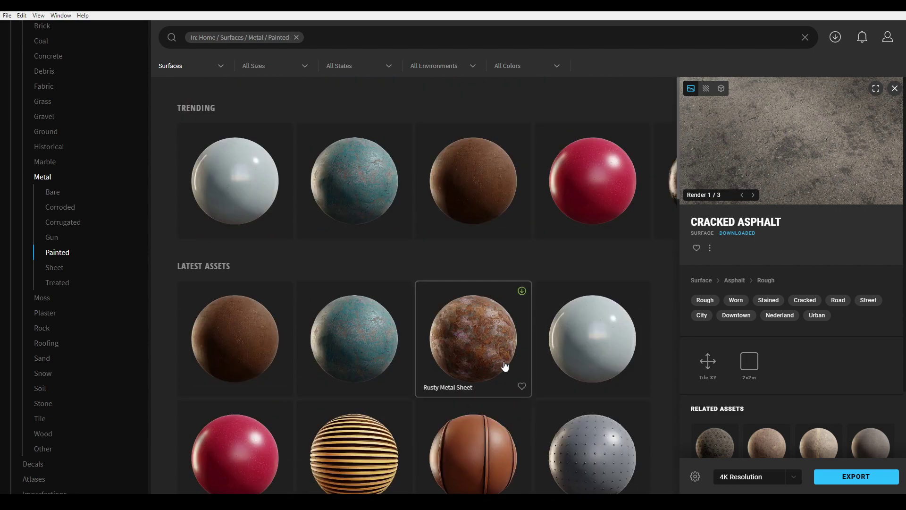
Look through the trending painted metal surfaces for a suitable material.
{"action": "left_click", "coordinate": [663, 188]}
{"action": "left_click", "coordinate": [663, 188]}
{"action": "left_click", "coordinate": [663, 188]}
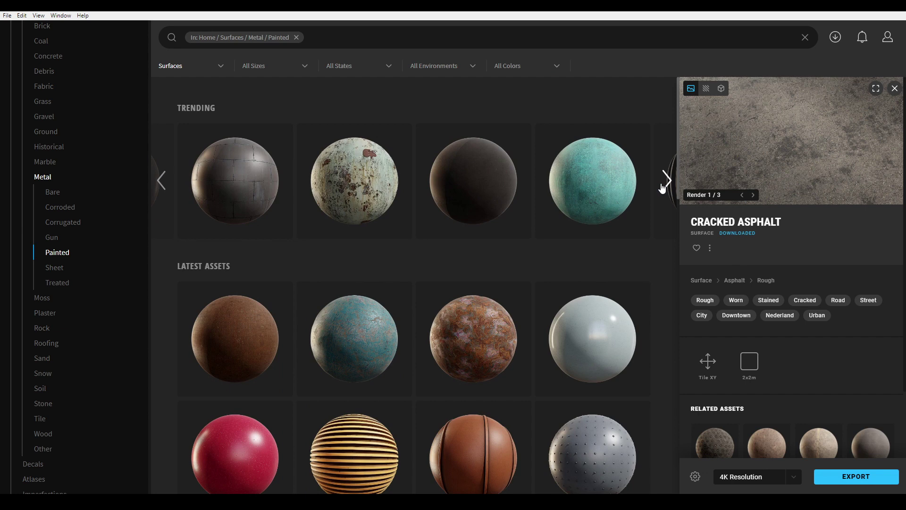
{"action": "left_click", "coordinate": [663, 188]}
{"action": "left_click", "coordinate": [663, 188]}
{"action": "left_click", "coordinate": [663, 188]}
{"action": "left_click", "coordinate": [663, 188]}
{"action": "left_click", "coordinate": [663, 188]}
{"action": "left_click", "coordinate": [663, 188]}
{"action": "left_click", "coordinate": [663, 188]}
{"action": "left_click", "coordinate": [663, 188]}
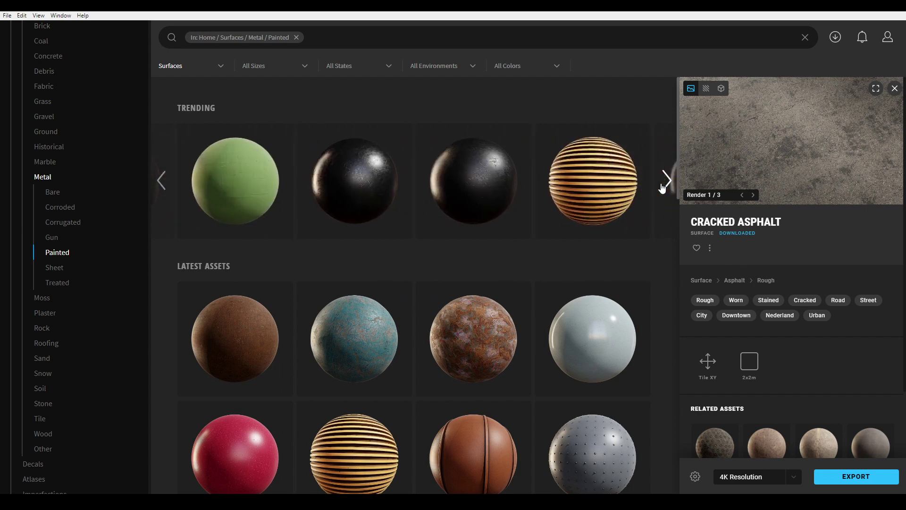
Select the Rusty Green Metal Sheet surface among the latest painted metals and download it at 4K resolution.
{"action": "scroll", "coordinate": [528, 304], "scroll_direction": "down", "scroll_amount": 10}
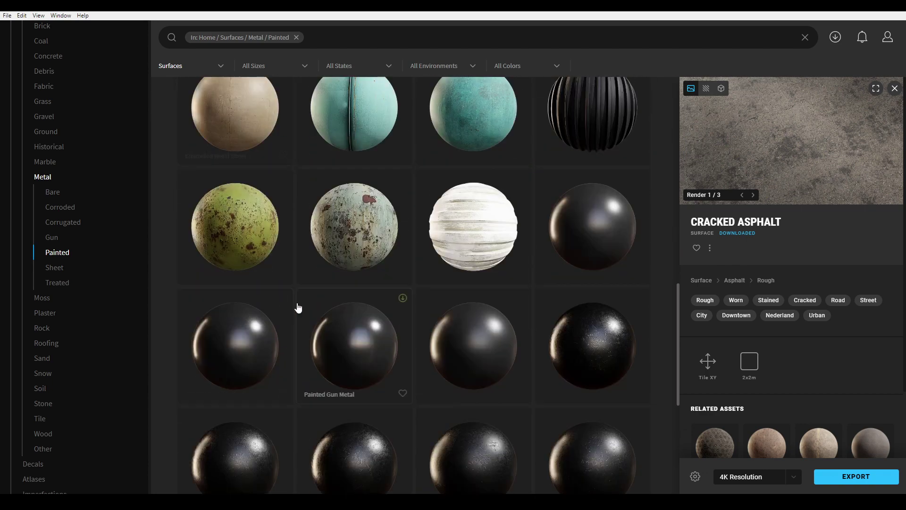
{"action": "left_click", "coordinate": [254, 225]}
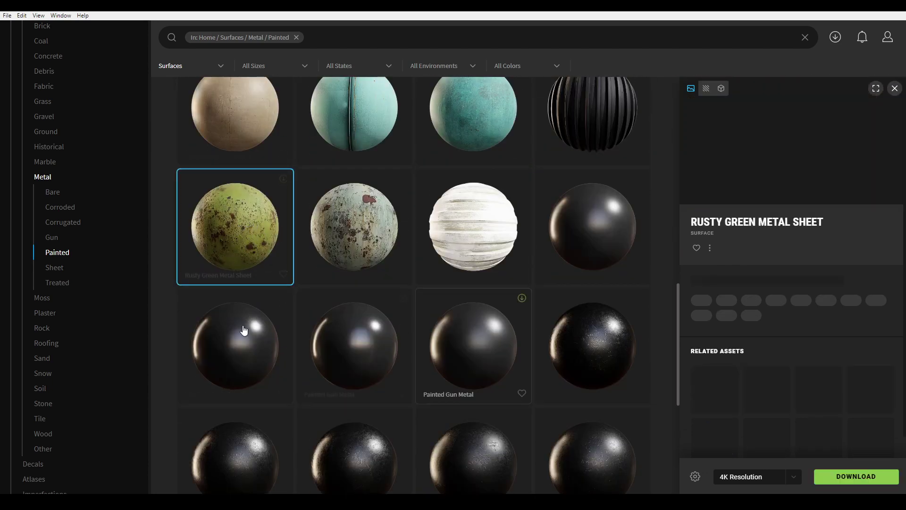
{"action": "left_click", "coordinate": [854, 476]}
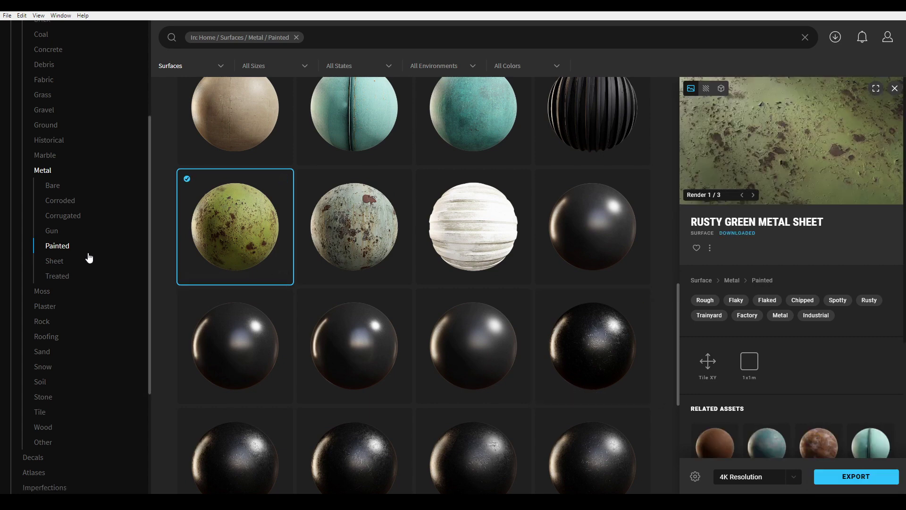
Find Cracked Asphalt among the purchased assets and open the folder holding its files.
{"action": "scroll", "coordinate": [82, 267], "scroll_direction": "down", "scroll_amount": 4}
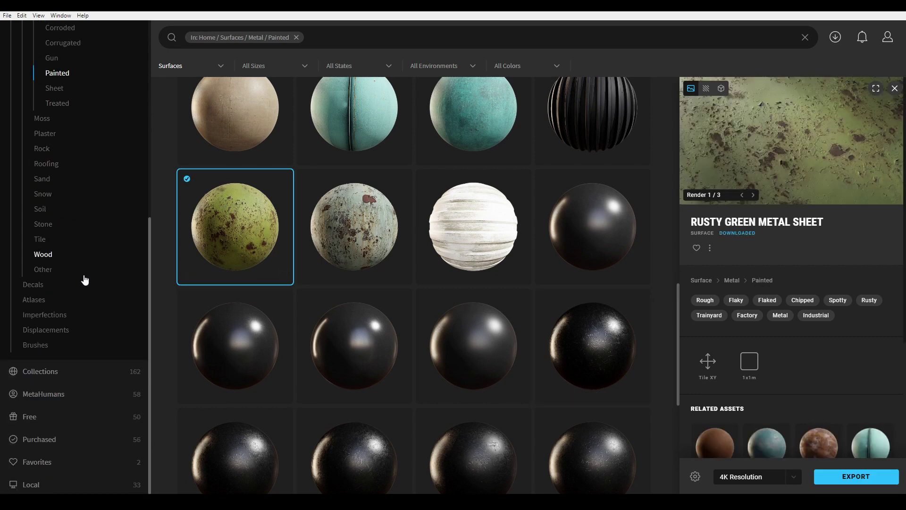
{"action": "left_click", "coordinate": [39, 438]}
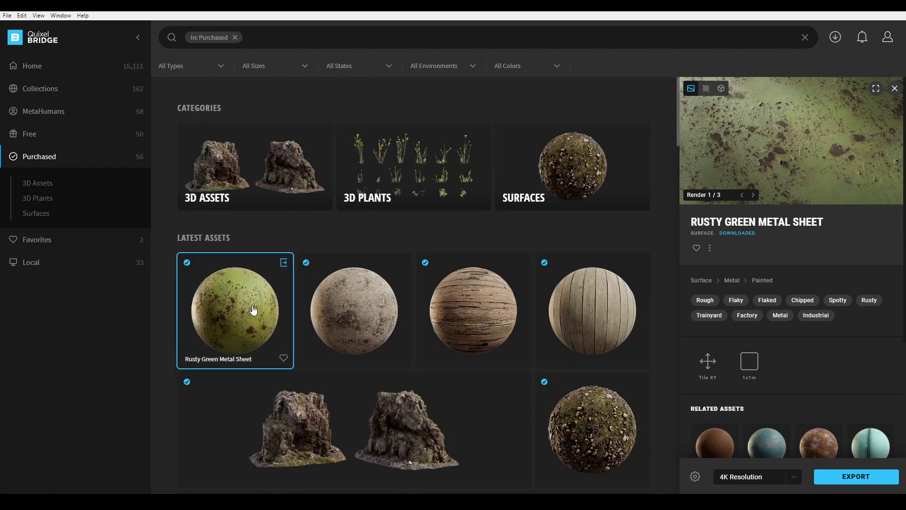
{"action": "left_click", "coordinate": [348, 299]}
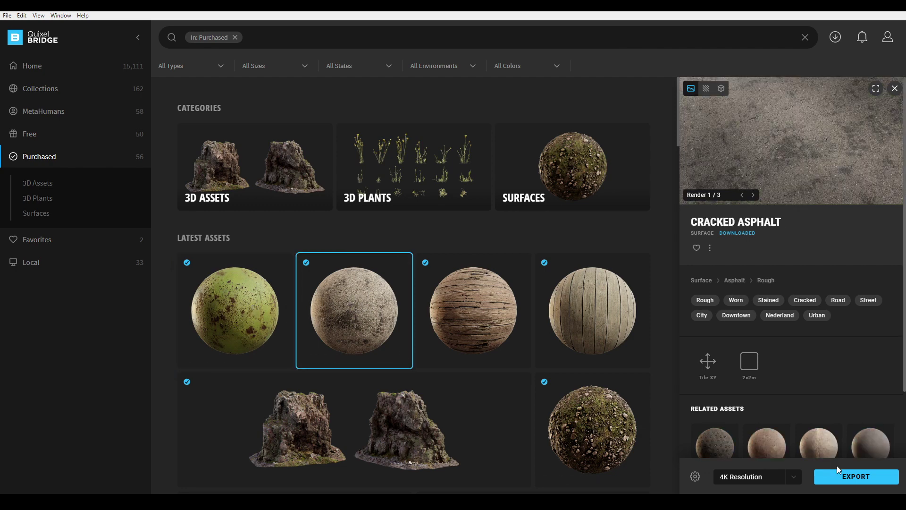
{"action": "left_click", "coordinate": [709, 250]}
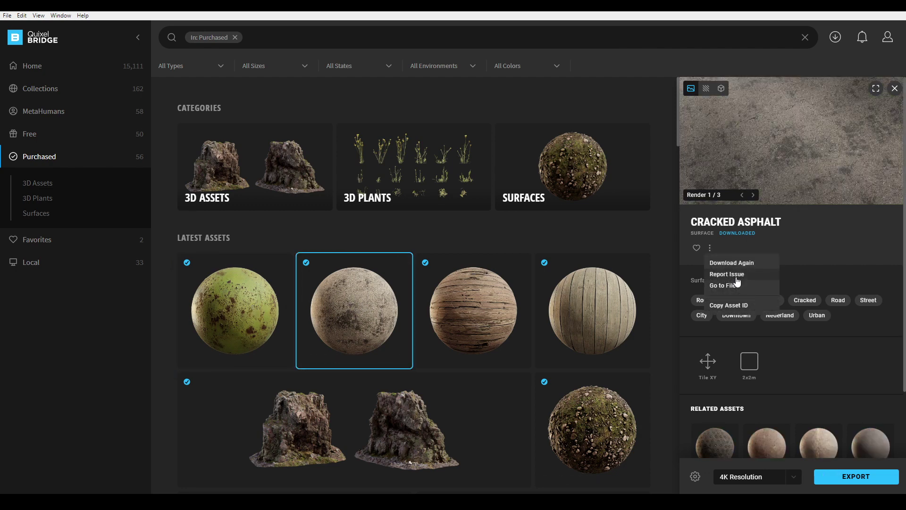
{"action": "left_click", "coordinate": [737, 286]}
Bring the asphalt's Albedo, AO, Displacement, Normal and Roughness JPG maps into the Substance Painter shelf for import.
{"action": "left_click", "coordinate": [261, 144]}
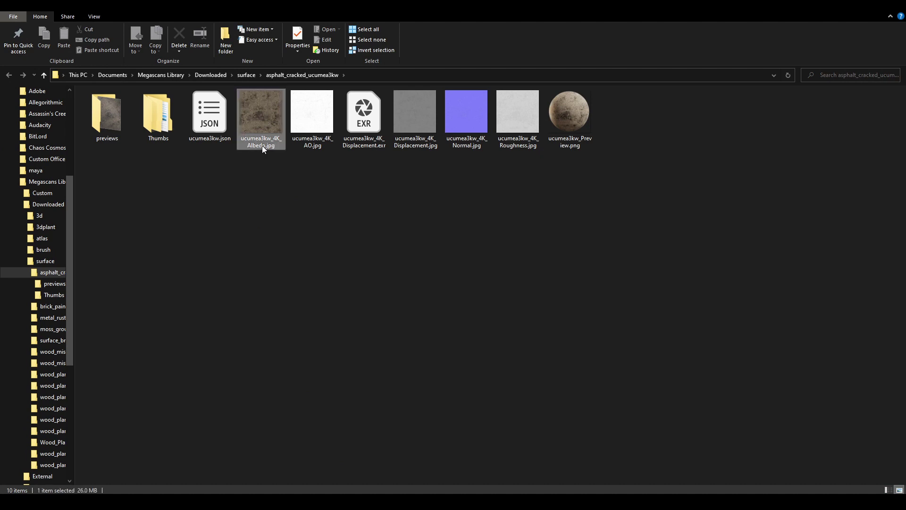
{"action": "left_click", "coordinate": [299, 145], "text": "ctrl"}
{"action": "left_click", "coordinate": [396, 145], "text": "ctrl"}
{"action": "left_click", "coordinate": [460, 143], "text": "ctrl"}
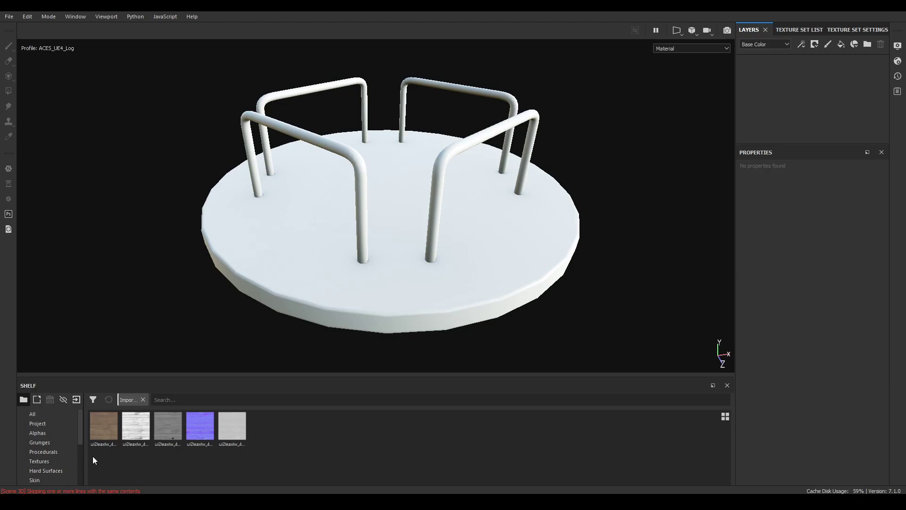
{"action": "mouse_move", "coordinate": [160, 449]}
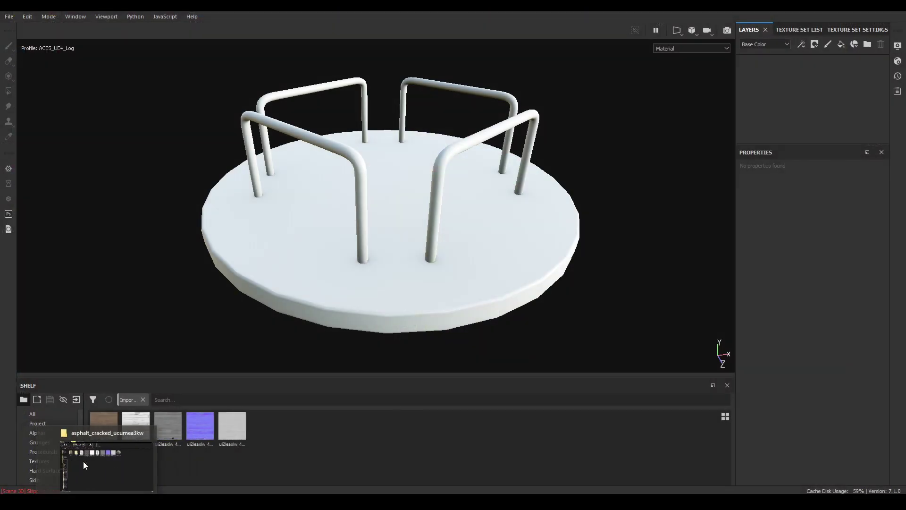
{"action": "left_click", "coordinate": [83, 460]}
{"action": "mouse_move", "coordinate": [409, 148]}
{"action": "left_mouse_down"}
{"action": "mouse_move", "coordinate": [398, 220]}
{"action": "mouse_move", "coordinate": [33, 484]}
{"action": "mouse_move", "coordinate": [353, 455]}
{"action": "left_mouse_up"}
Set the usage of all five asphalt maps to texture and import them.
{"action": "left_click", "coordinate": [574, 155]}
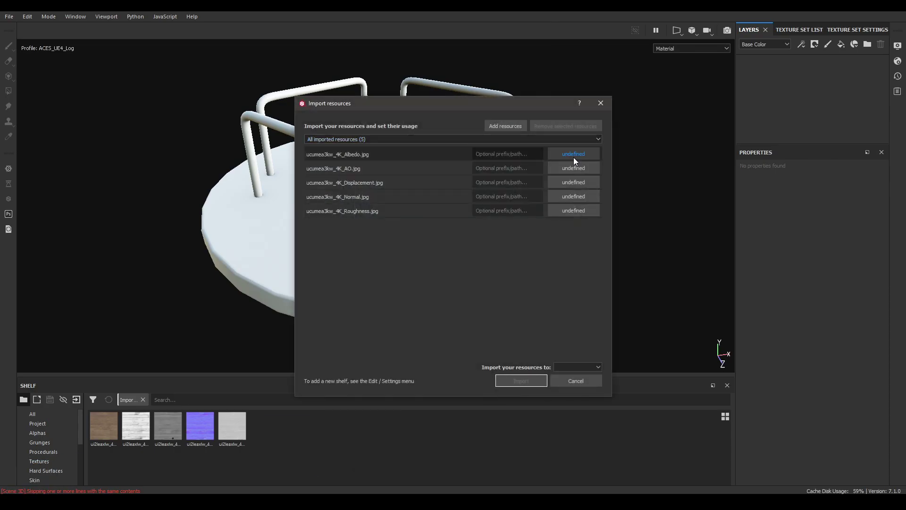
{"action": "left_click", "coordinate": [592, 190]}
{"action": "left_click", "coordinate": [582, 171]}
{"action": "left_click", "coordinate": [588, 204]}
{"action": "left_click", "coordinate": [583, 184]}
{"action": "left_click", "coordinate": [597, 223]}
{"action": "left_click", "coordinate": [588, 198]}
{"action": "left_click", "coordinate": [595, 237]}
{"action": "left_click", "coordinate": [589, 211]}
{"action": "left_click", "coordinate": [605, 246]}
{"action": "left_click", "coordinate": [583, 368]}
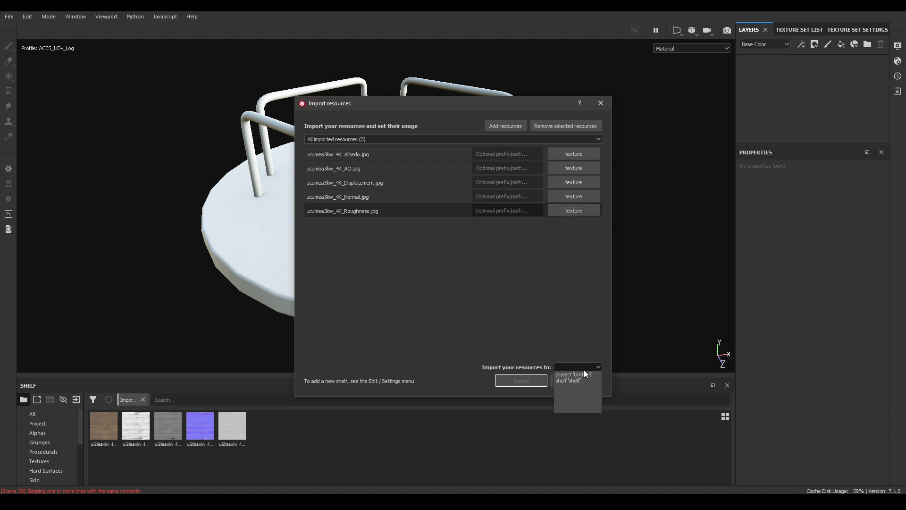
{"action": "left_click", "coordinate": [571, 378]}
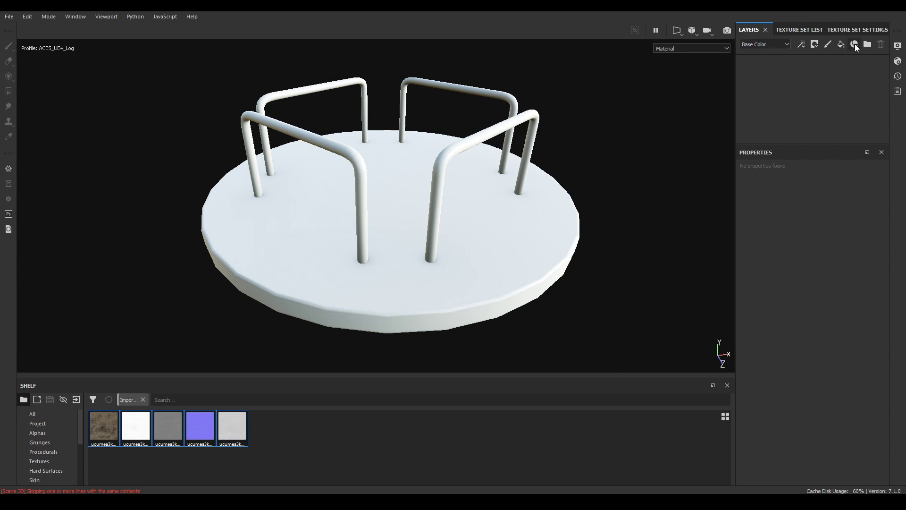
Add a fill layer and assign the ucumea3kw_4K_Albedo map to its base color.
{"action": "left_click", "coordinate": [108, 427]}
{"action": "mouse_move", "coordinate": [105, 440]}
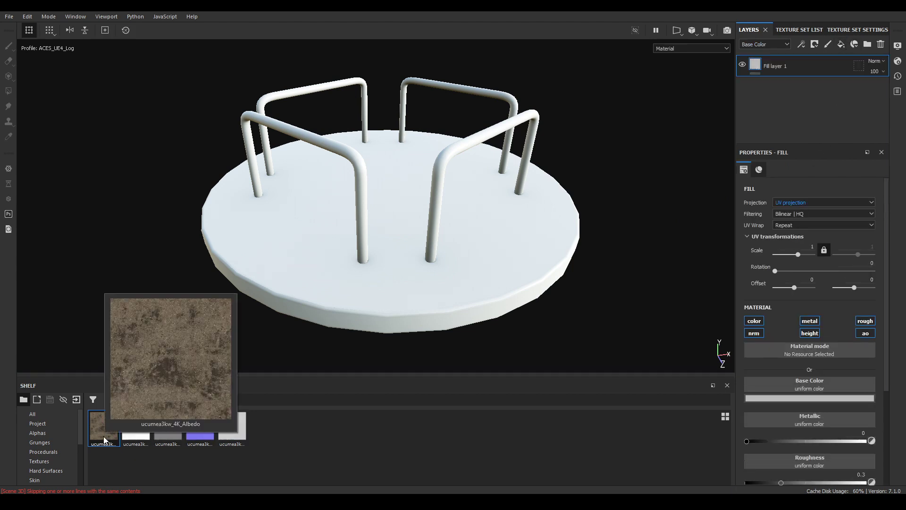
{"action": "left_click_drag", "start_coordinate": [105, 440], "coordinate": [824, 385]}
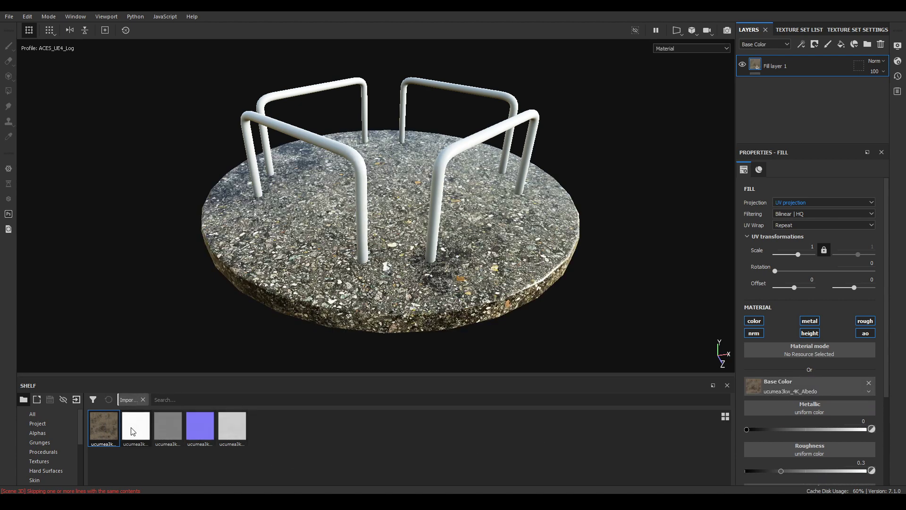
Assign the asphalt AO, Displacement, Normal and Roughness maps to the fill's ambient occlusion, height, normal and roughness, and disable the metal channel.
{"action": "mouse_move", "coordinate": [133, 431]}
{"action": "scroll", "coordinate": [820, 422], "scroll_direction": "down", "scroll_amount": 3}
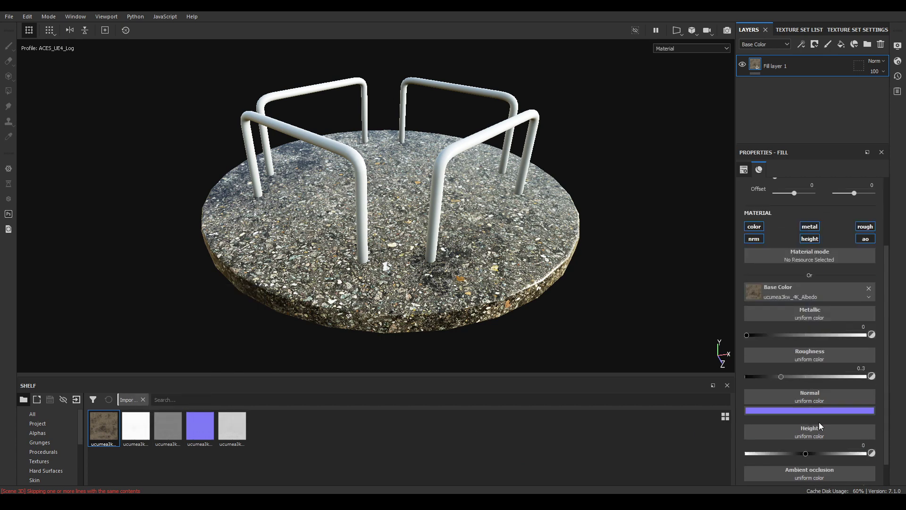
{"action": "left_click_drag", "start_coordinate": [137, 432], "coordinate": [801, 444]}
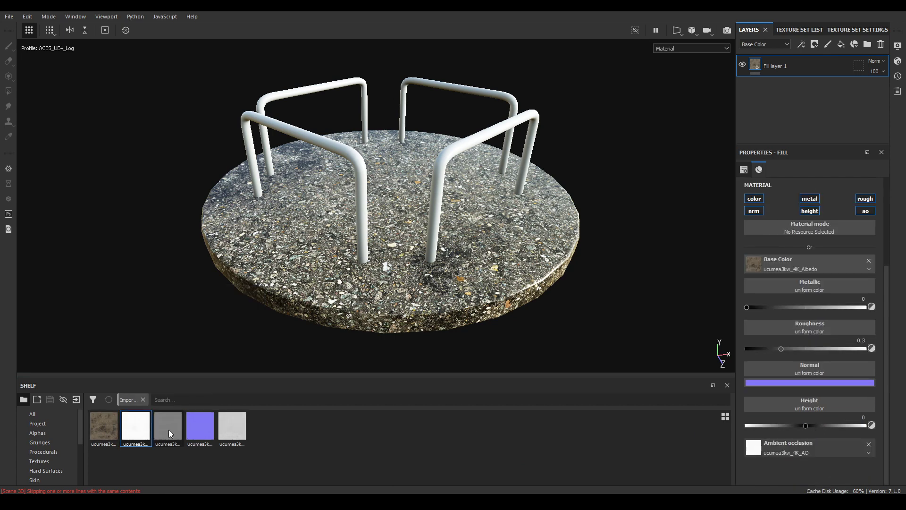
{"action": "left_click_drag", "start_coordinate": [168, 431], "coordinate": [785, 419]}
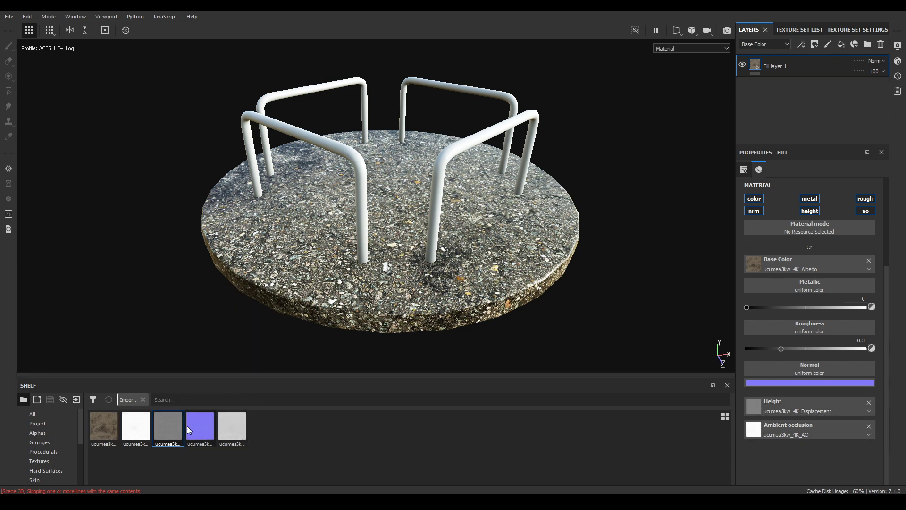
{"action": "left_click_drag", "start_coordinate": [187, 426], "coordinate": [829, 370]}
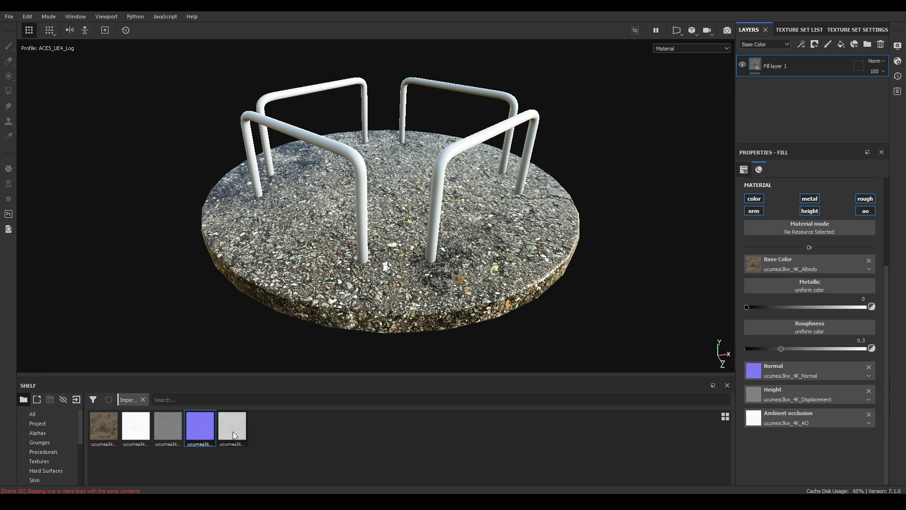
{"action": "left_click_drag", "start_coordinate": [233, 432], "coordinate": [806, 333]}
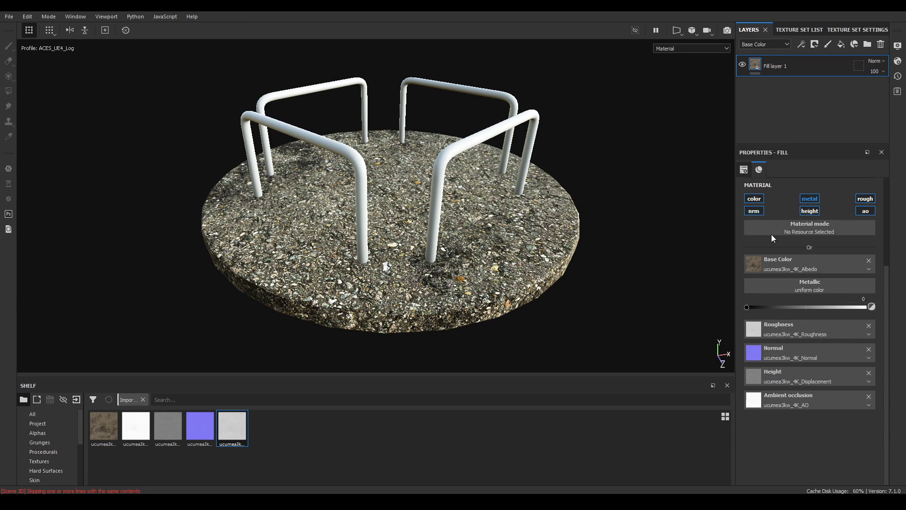
Set the Ground texture set's size to 2048 and check the asphalt on the platform.
{"action": "scroll", "coordinate": [497, 262], "scroll_direction": "up", "scroll_amount": 3}
{"action": "left_click_drag", "start_coordinate": [496, 262], "coordinate": [521, 239], "text": "alt"}
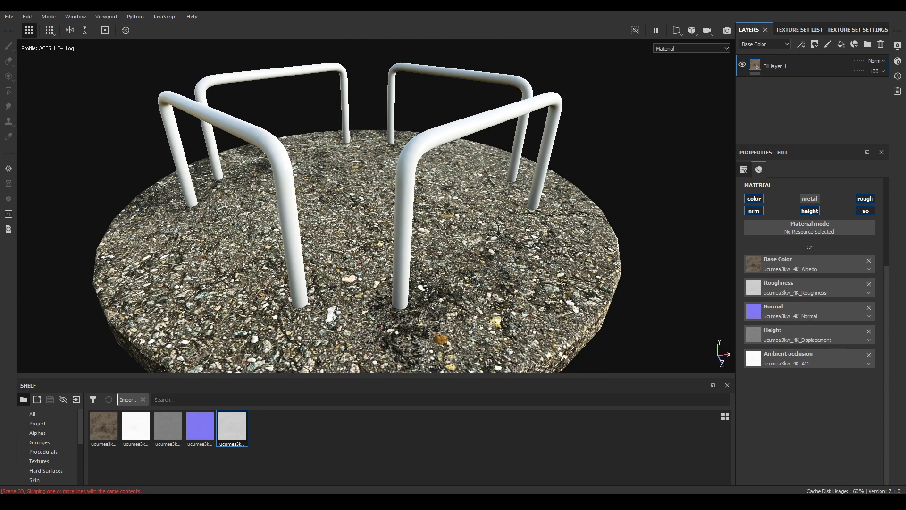
{"action": "scroll", "coordinate": [522, 238], "scroll_direction": "down", "scroll_amount": 1}
{"action": "left_click", "coordinate": [860, 29]}
{"action": "left_click", "coordinate": [809, 122]}
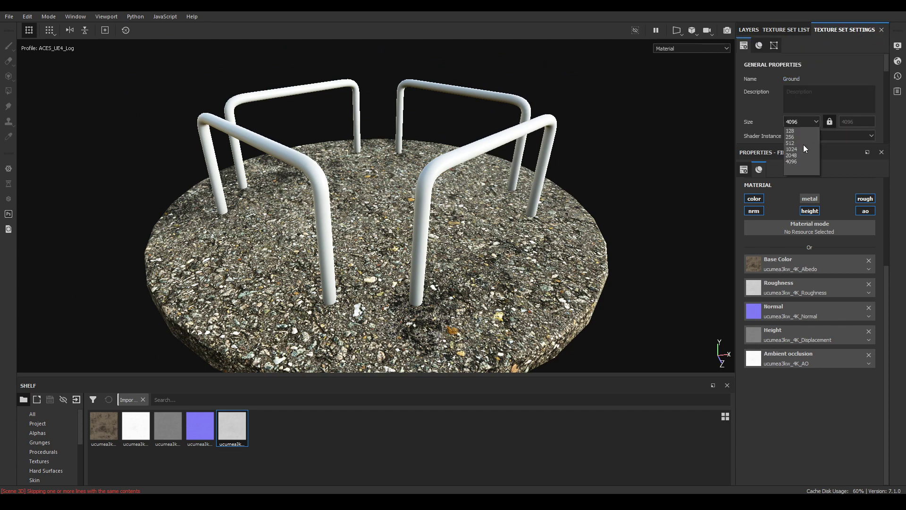
{"action": "left_click", "coordinate": [804, 155]}
{"action": "left_click_drag", "start_coordinate": [424, 264], "coordinate": [423, 292], "text": "alt"}
{"action": "scroll", "coordinate": [425, 286], "scroll_direction": "down", "scroll_amount": 3}
{"action": "left_click_drag", "start_coordinate": [407, 204], "coordinate": [402, 181], "text": "alt"}
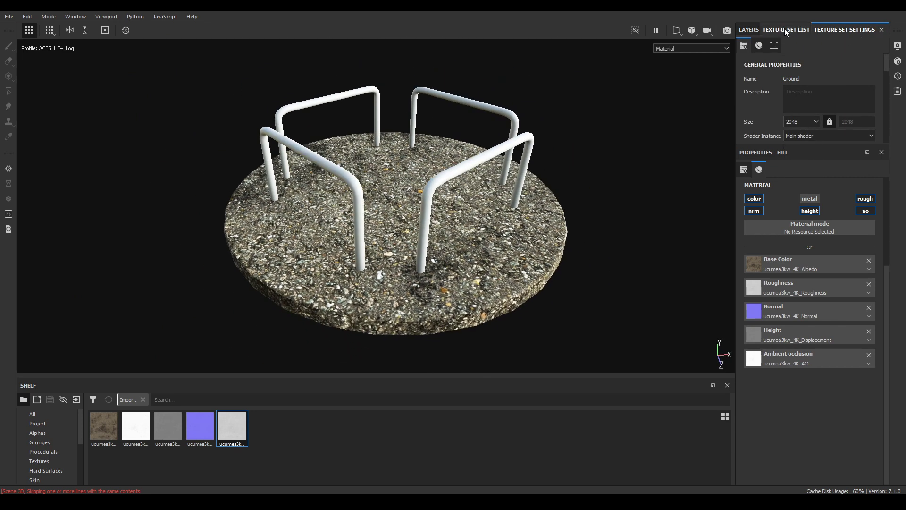
Switch the asphalt fill layer to tri-planar projection with a UV scale of 2.
{"action": "left_click", "coordinate": [746, 29]}
{"action": "scroll", "coordinate": [814, 223], "scroll_direction": "up", "scroll_amount": 3}
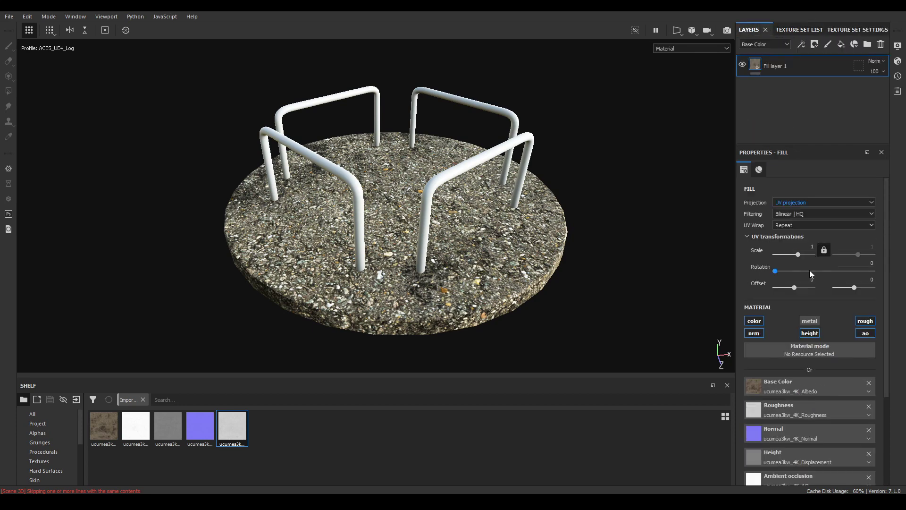
{"action": "left_click", "coordinate": [792, 200]}
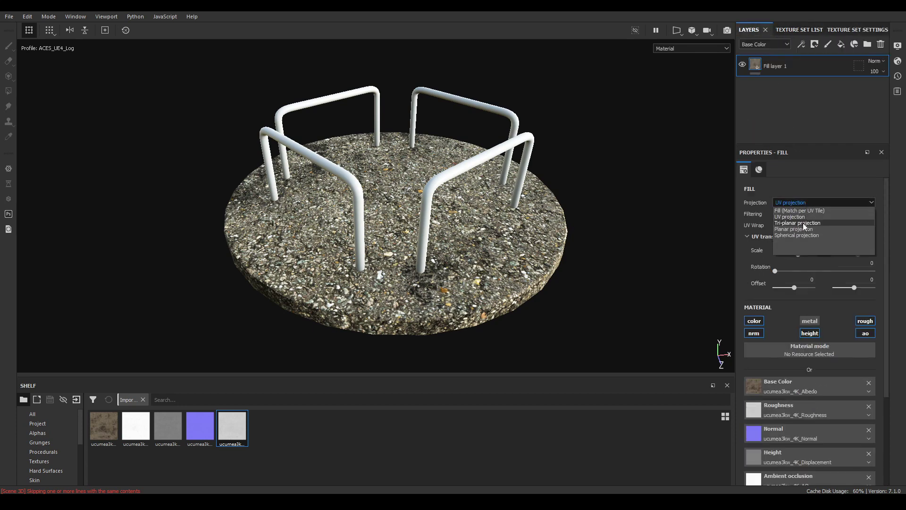
{"action": "left_click", "coordinate": [803, 222]}
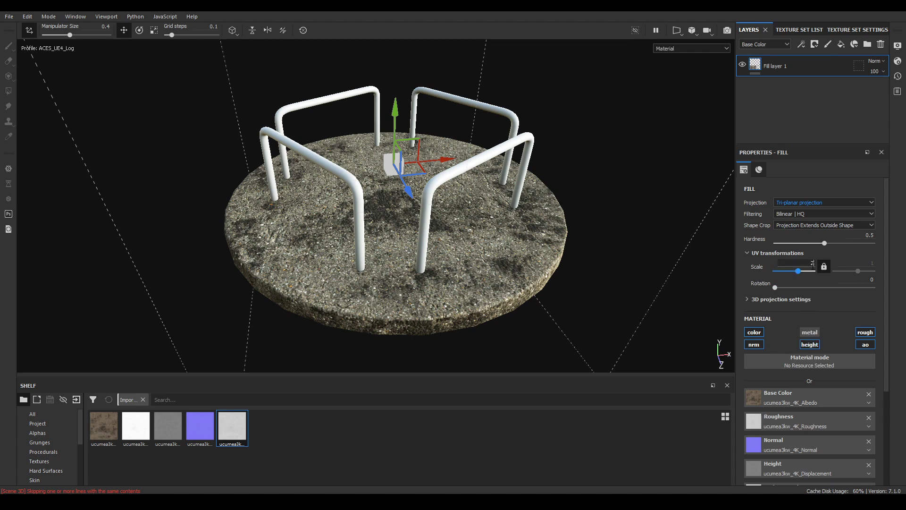
{"action": "key", "text": "Return"}
{"action": "right_click_drag", "start_coordinate": [471, 208], "coordinate": [471, 251], "text": "alt"}
{"action": "mouse_move", "coordinate": [471, 251]}
{"action": "left_mouse_down", "text": "alt"}
{"action": "mouse_move", "coordinate": [472, 283]}
{"action": "mouse_move", "coordinate": [486, 252]}
{"action": "left_mouse_up", "text": "alt"}
{"action": "right_click_drag", "start_coordinate": [487, 253], "coordinate": [489, 217], "text": "alt"}
{"action": "left_click_drag", "start_coordinate": [489, 217], "coordinate": [410, 238], "text": "alt"}
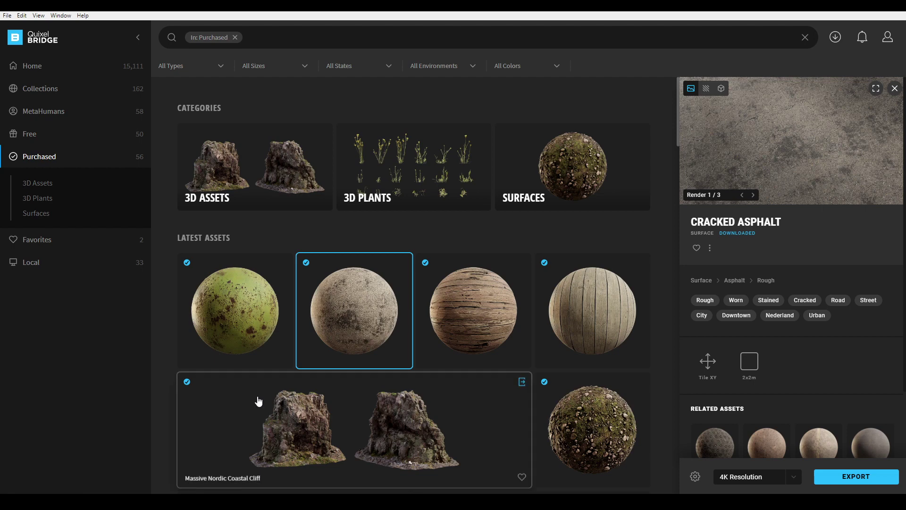
Switch to Quixel Bridge, select Rusty Green Metal Sheet and open the folder holding its files.
{"action": "left_click", "coordinate": [250, 319]}
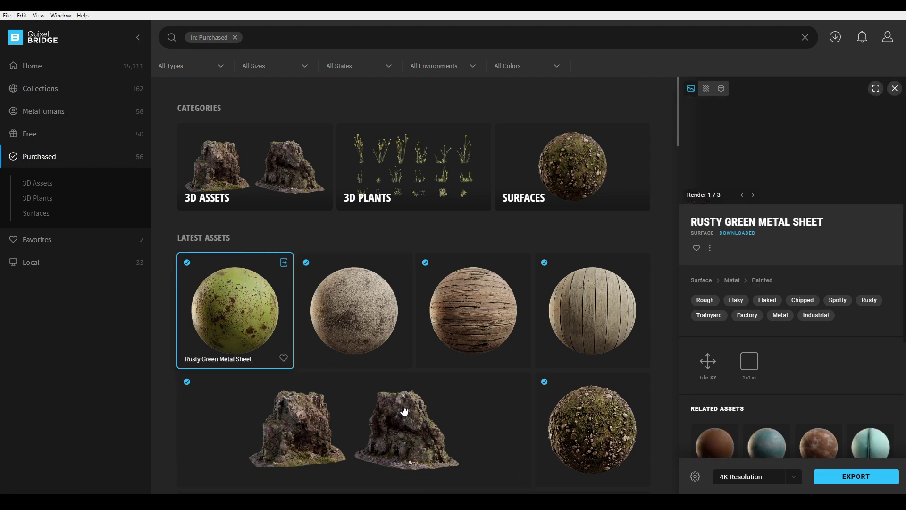
{"action": "left_click", "coordinate": [712, 248]}
{"action": "left_click", "coordinate": [733, 283]}
Bring the rusty metal's Albedo, AO, Displacement, Normal and Roughness JPG maps into the Substance Painter shelf for import.
{"action": "left_click", "coordinate": [260, 115]}
{"action": "left_click", "coordinate": [312, 118], "text": "ctrl"}
{"action": "left_click", "coordinate": [424, 135], "text": "ctrl"}
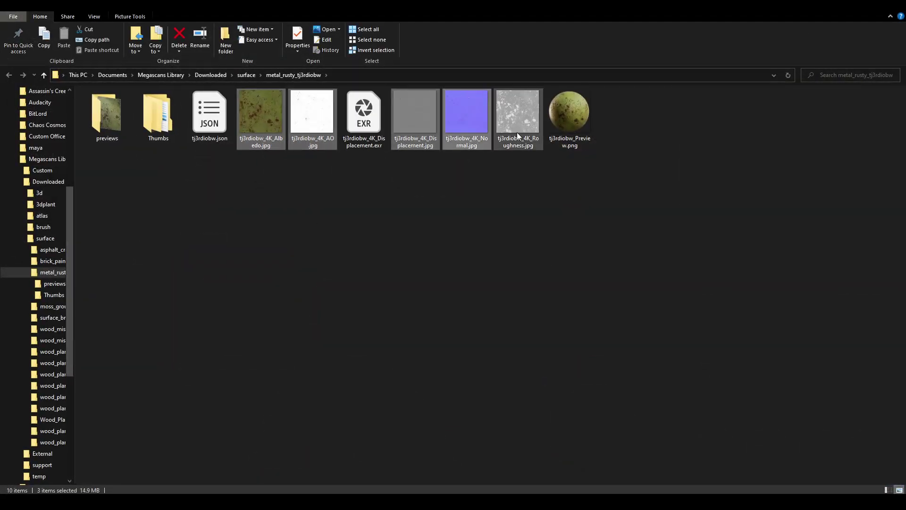
{"action": "mouse_move", "coordinate": [521, 132]}
{"action": "left_mouse_down"}
{"action": "mouse_move", "coordinate": [18, 475]}
{"action": "mouse_move", "coordinate": [23, 484]}
{"action": "mouse_move", "coordinate": [350, 446]}
{"action": "left_mouse_up"}
Set the usage of all five rusty metal maps to texture and import them into the current session.
{"action": "left_click", "coordinate": [574, 154]}
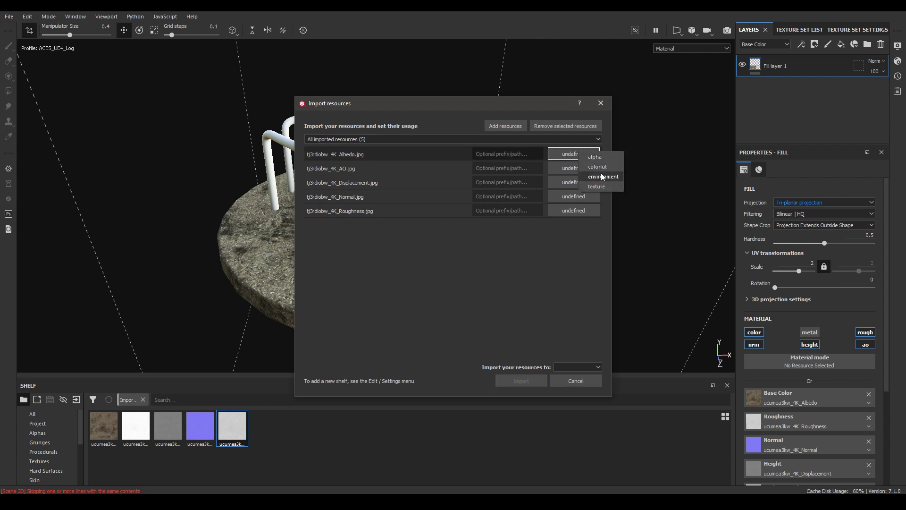
{"action": "left_click", "coordinate": [601, 186]}
{"action": "left_click", "coordinate": [574, 168]}
{"action": "left_click", "coordinate": [594, 202]}
{"action": "left_click", "coordinate": [571, 184]}
{"action": "left_click", "coordinate": [588, 217]}
{"action": "left_click", "coordinate": [579, 197]}
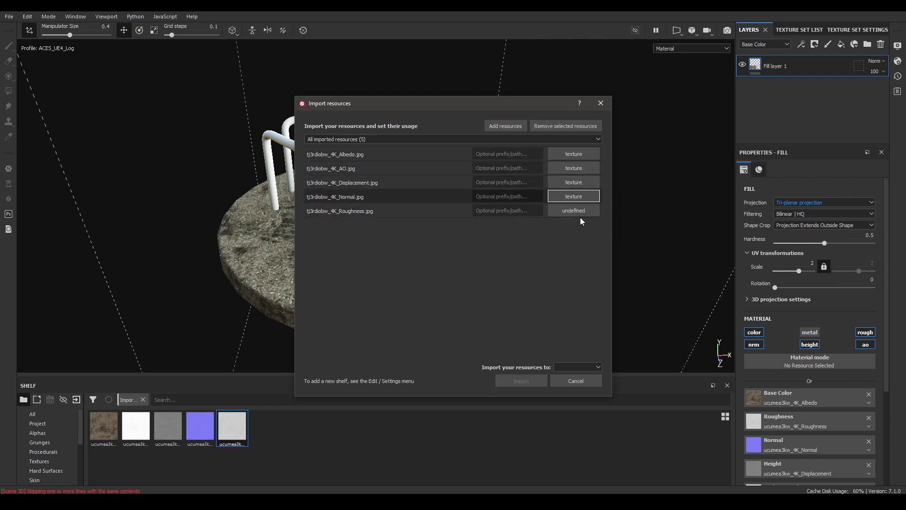
{"action": "left_click", "coordinate": [580, 214]}
{"action": "left_click", "coordinate": [610, 250]}
{"action": "left_click", "coordinate": [581, 368]}
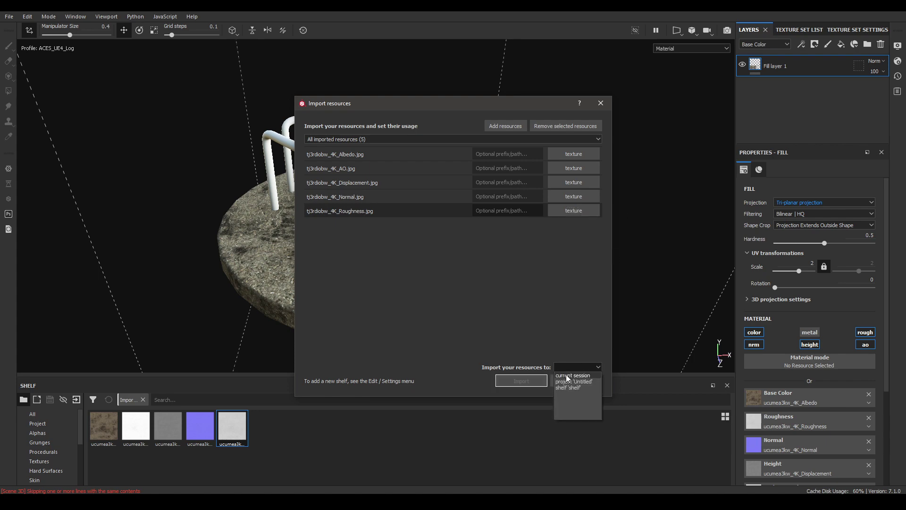
{"action": "left_click", "coordinate": [565, 375]}
{"action": "left_click", "coordinate": [532, 382]}
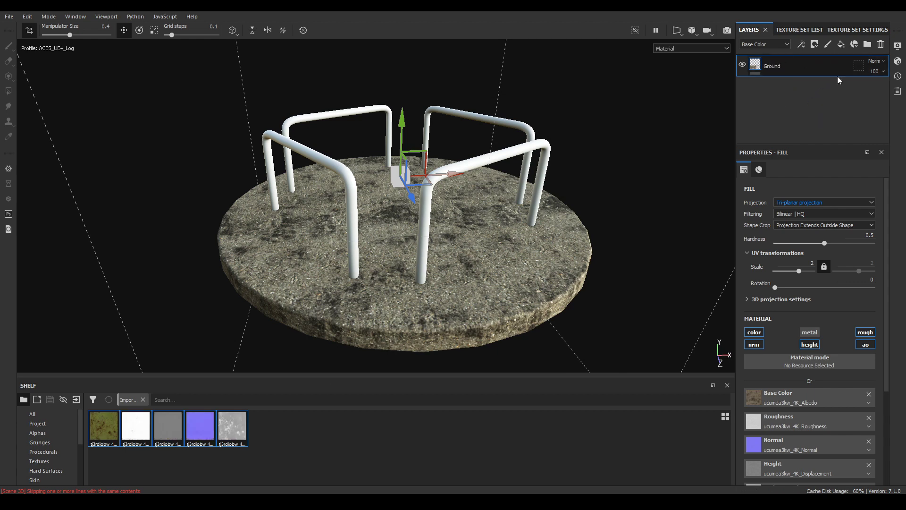
Add a new fill layer above the Ground layer and assign the rusty metal Albedo map to its Base Color channel.
{"action": "left_click", "coordinate": [841, 45]}
{"action": "scroll", "coordinate": [798, 387], "scroll_direction": "down", "scroll_amount": 5}
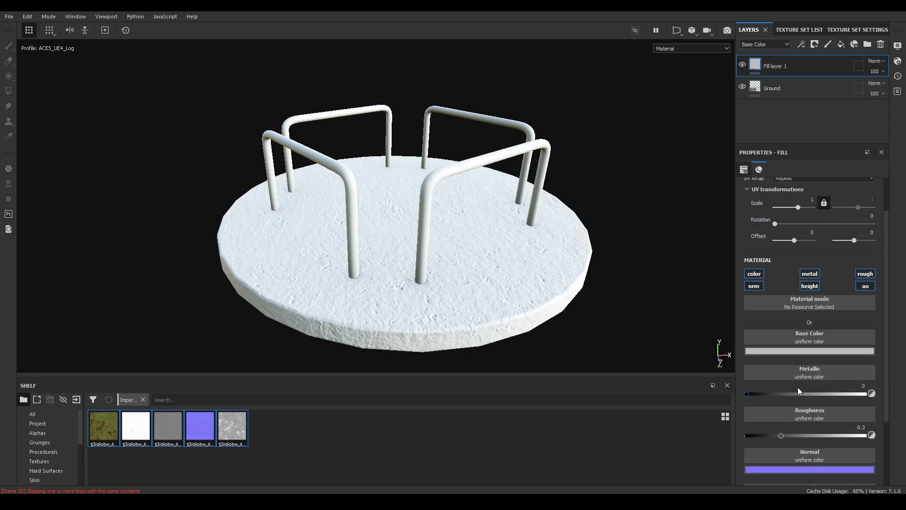
{"action": "left_click", "coordinate": [99, 431]}
{"action": "left_click_drag", "start_coordinate": [97, 431], "coordinate": [813, 251]}
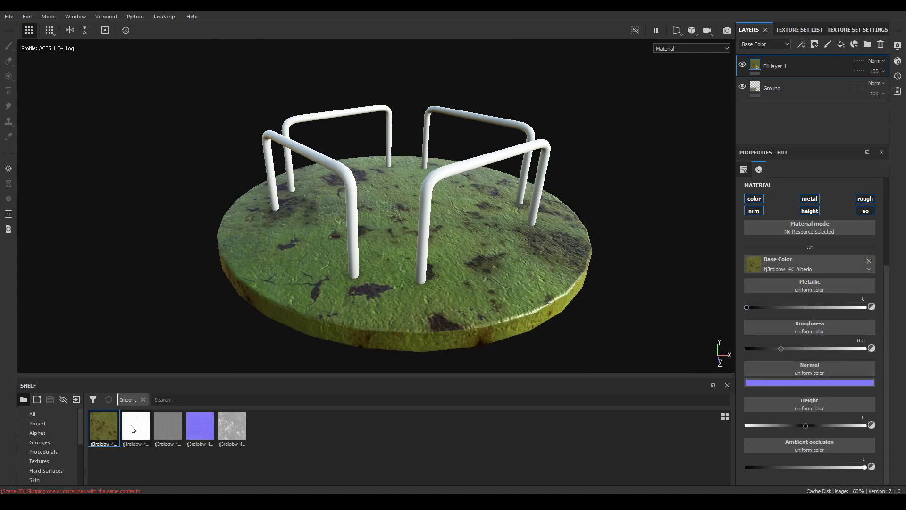
Assign the rusty metal AO, Displacement, Normal and Roughness maps to the fill layer's Ambient occlusion, Height, Normal and Roughness channels.
{"action": "left_click_drag", "start_coordinate": [133, 430], "coordinate": [755, 448]}
{"action": "left_click_drag", "start_coordinate": [157, 426], "coordinate": [828, 402]}
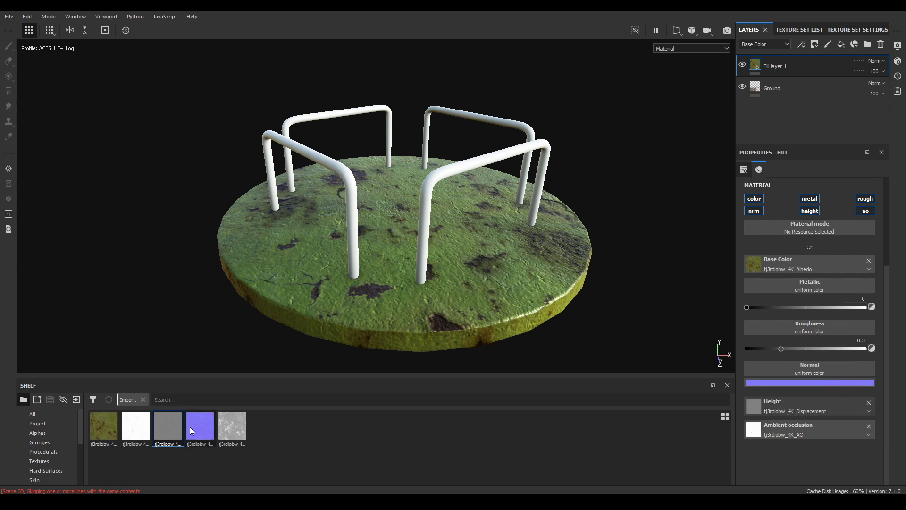
{"action": "left_click_drag", "start_coordinate": [190, 427], "coordinate": [818, 376]}
{"action": "left_click_drag", "start_coordinate": [240, 436], "coordinate": [818, 322]}
{"action": "left_click_drag", "start_coordinate": [573, 251], "coordinate": [543, 271], "text": "alt"}
{"action": "scroll", "coordinate": [877, 300], "scroll_direction": "up", "scroll_amount": 3}
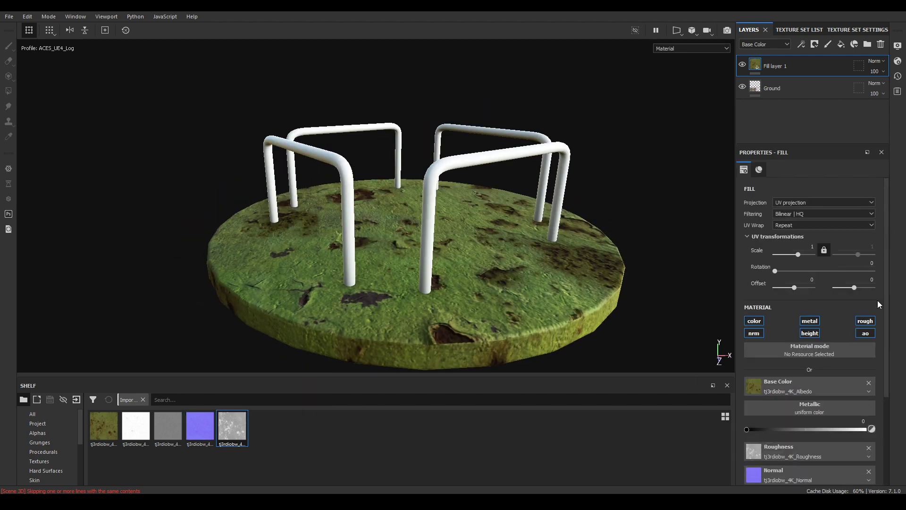
{"action": "left_click", "coordinate": [828, 204]}
{"action": "left_click", "coordinate": [817, 188]}
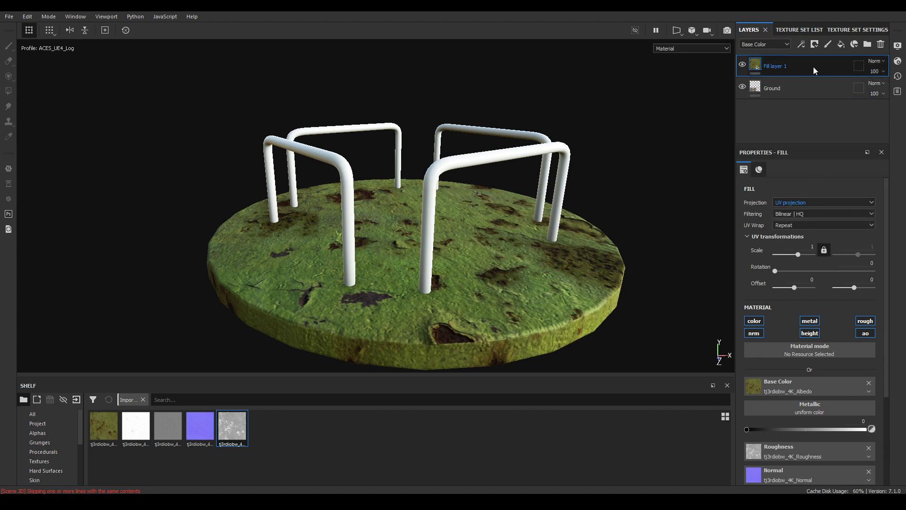
Paste a copy of the rusty metal fill layer into the Metal texture set and delete the original layer beneath it.
{"action": "left_click", "coordinate": [799, 29]}
{"action": "left_click", "coordinate": [774, 56]}
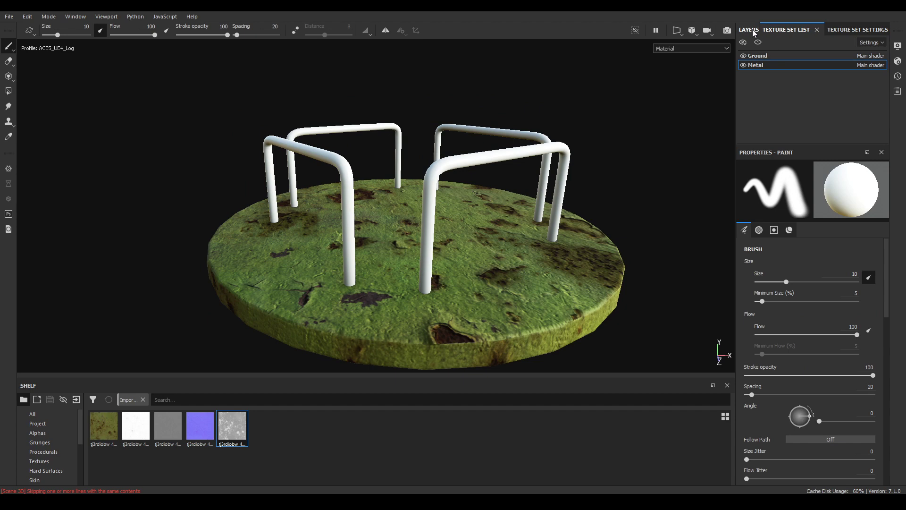
{"action": "left_click", "coordinate": [752, 30]}
{"action": "key", "text": "ctrl+v"}
{"action": "left_click", "coordinate": [810, 87]}
{"action": "left_click", "coordinate": [881, 45]}
Return to the Ground texture set and delete the rusty metal fill layer from it.
{"action": "left_click", "coordinate": [796, 30]}
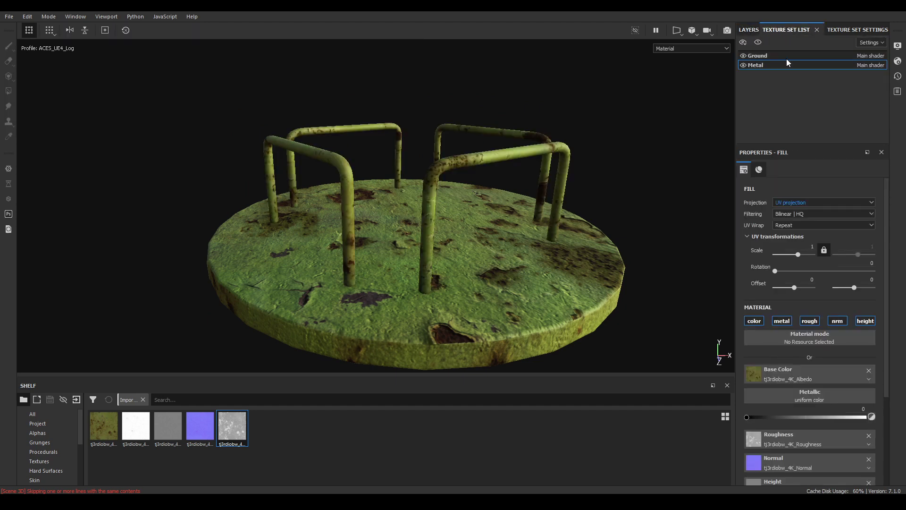
{"action": "left_click", "coordinate": [763, 56]}
{"action": "left_click", "coordinate": [751, 34]}
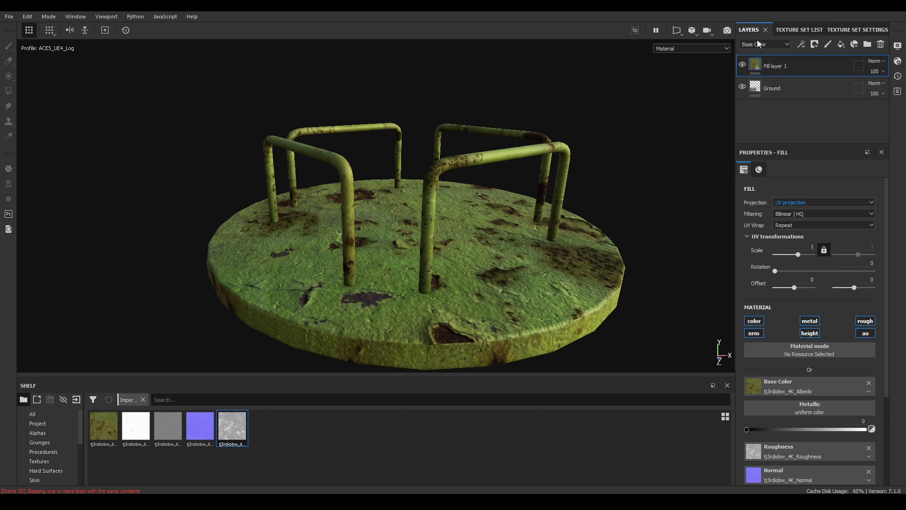
{"action": "left_click", "coordinate": [881, 45]}
Switch the Metal texture set's rusty fill layer to tri-planar projection with a UV scale of 2.
{"action": "left_click", "coordinate": [802, 30]}
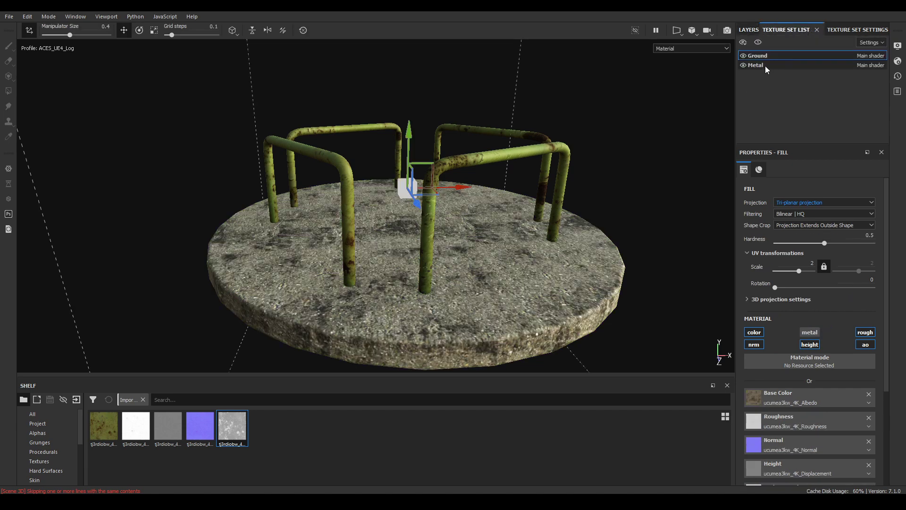
{"action": "left_click", "coordinate": [750, 30]}
{"action": "left_click", "coordinate": [786, 31]}
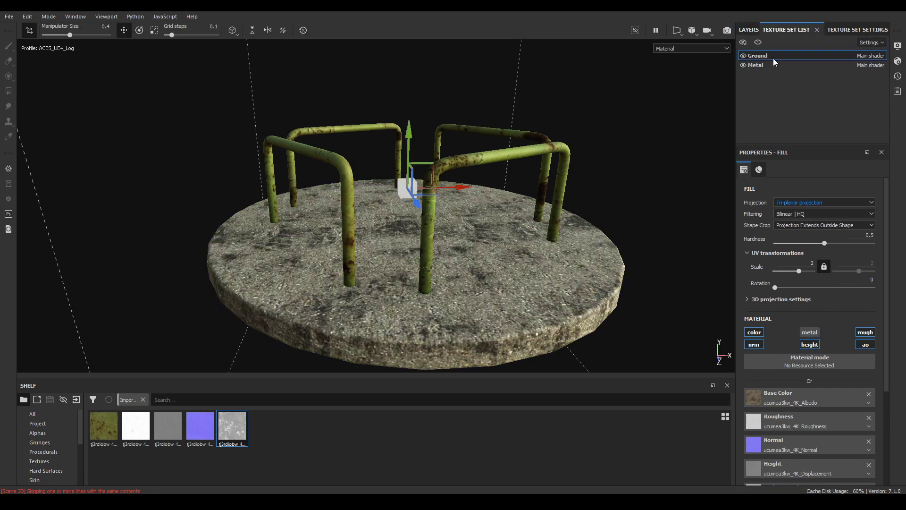
{"action": "left_click", "coordinate": [771, 65]}
{"action": "left_click", "coordinate": [752, 30]}
{"action": "scroll", "coordinate": [514, 226], "scroll_direction": "down", "scroll_amount": 1}
{"action": "left_click_drag", "start_coordinate": [514, 227], "coordinate": [518, 265], "text": "alt"}
{"action": "scroll", "coordinate": [518, 299], "scroll_direction": "up", "scroll_amount": 1}
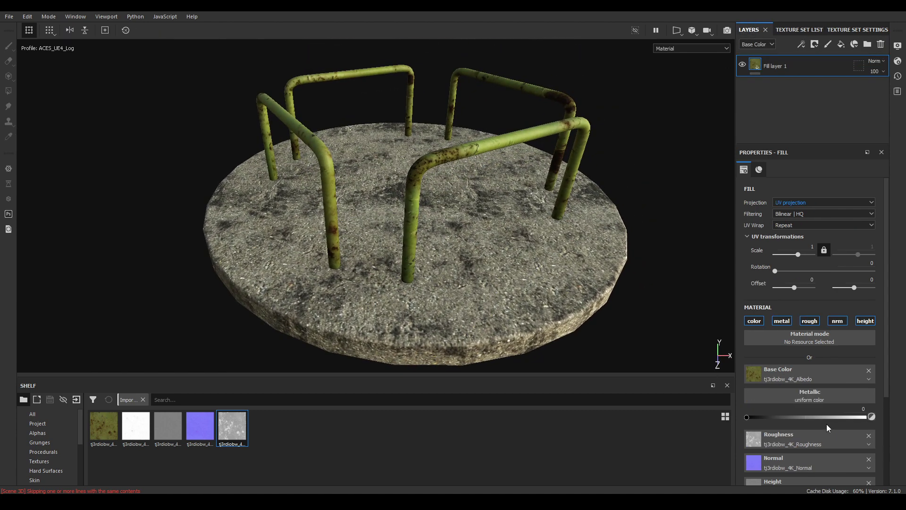
{"action": "left_click", "coordinate": [812, 205]}
{"action": "left_click_drag", "start_coordinate": [588, 321], "coordinate": [568, 293], "text": "alt"}
{"action": "scroll", "coordinate": [568, 293], "scroll_direction": "up", "scroll_amount": 2}
{"action": "left_click", "coordinate": [813, 262]}
{"action": "type", "text": "2"}
{"action": "key", "text": "Return"}
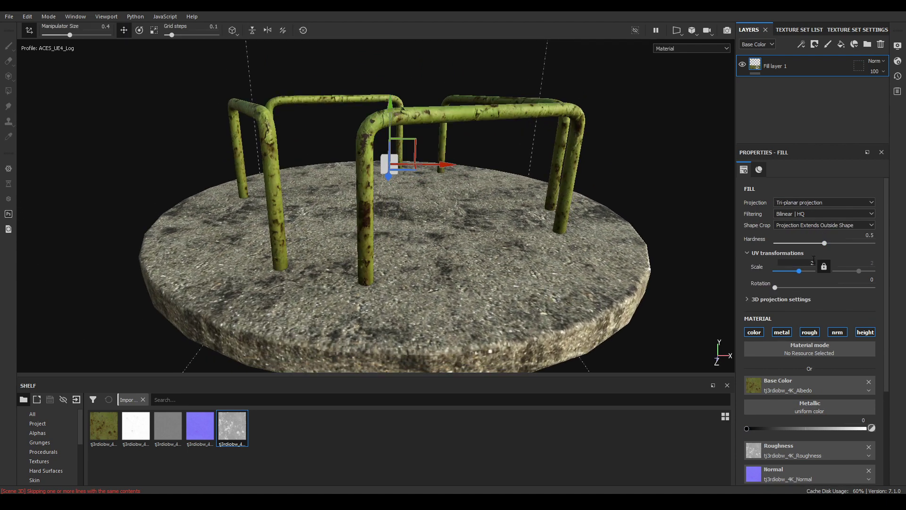
Open the list of layer actions for the Metal set's rusty fill layer.
{"action": "left_click_drag", "start_coordinate": [384, 223], "coordinate": [533, 213], "text": "alt"}
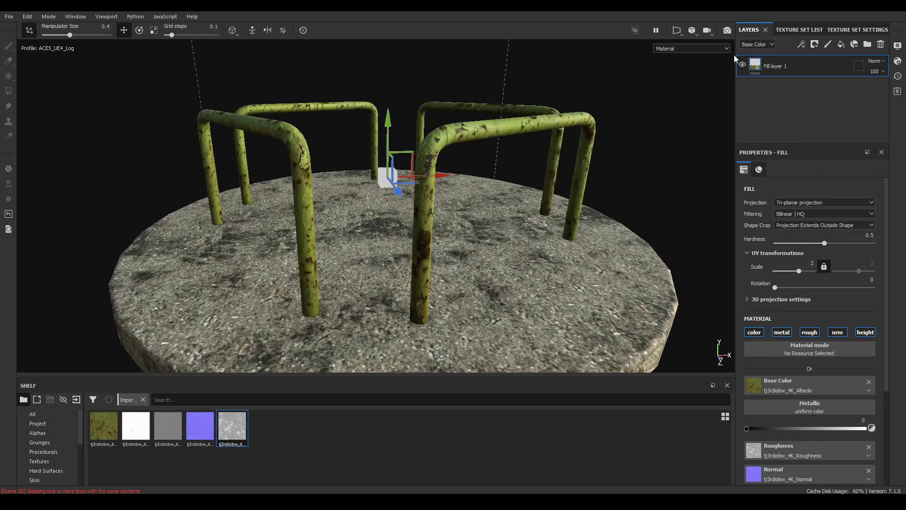
{"action": "right_click", "coordinate": [784, 68]}
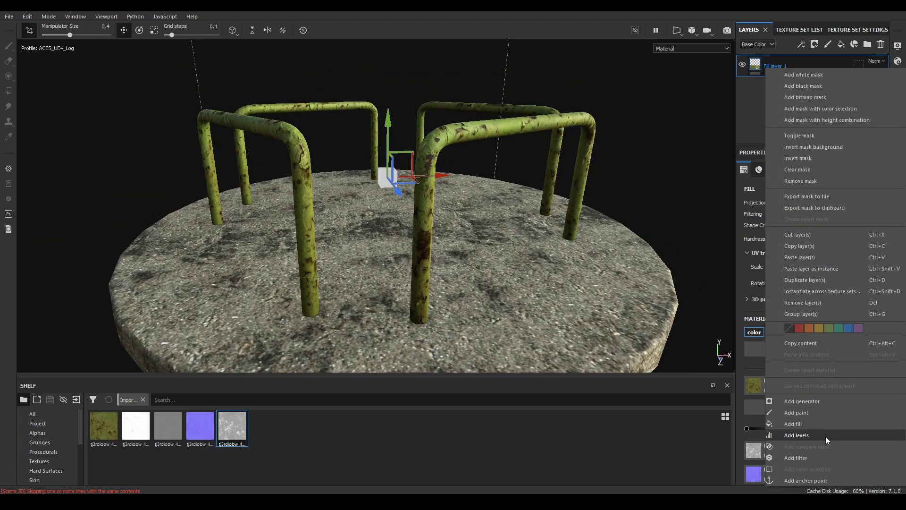
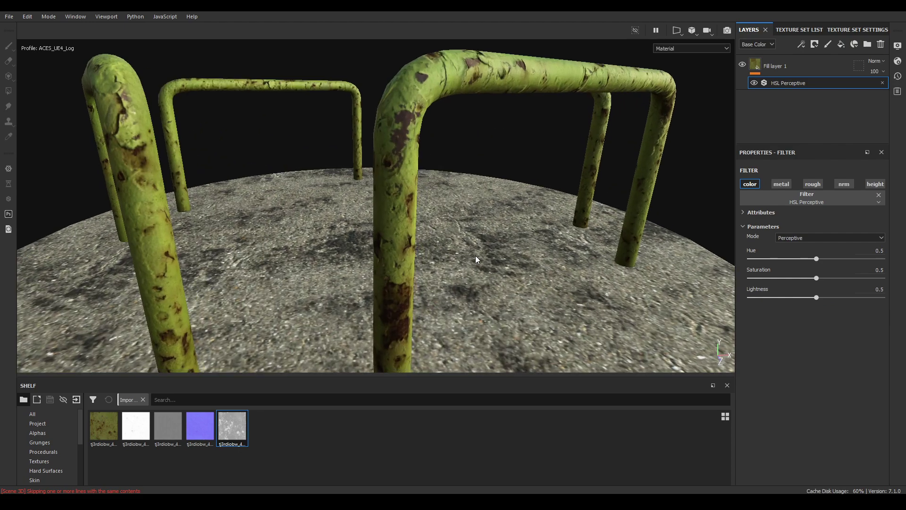
Set the rusty metal layer's HSL Perceptive filter to hue 0.964, saturation 0.431 and lightness 0.516.
{"action": "right_click_drag", "start_coordinate": [588, 279], "coordinate": [697, 247], "text": "alt"}
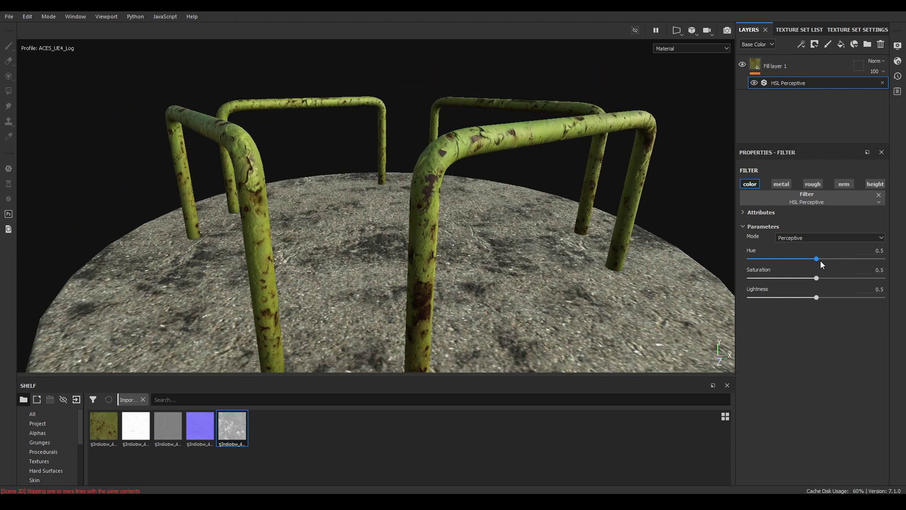
{"action": "left_click_drag", "start_coordinate": [820, 261], "coordinate": [879, 261]}
{"action": "left_click_drag", "start_coordinate": [439, 294], "coordinate": [404, 262], "text": "alt"}
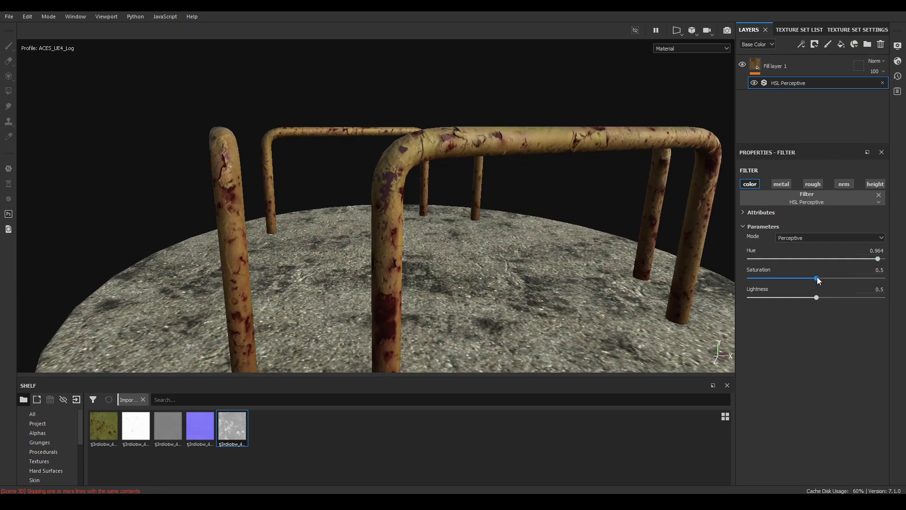
{"action": "left_click_drag", "start_coordinate": [816, 279], "coordinate": [818, 297]}
{"action": "scroll", "coordinate": [372, 203], "scroll_direction": "down", "scroll_amount": 3}
{"action": "left_click_drag", "start_coordinate": [372, 203], "coordinate": [449, 253], "text": "alt"}
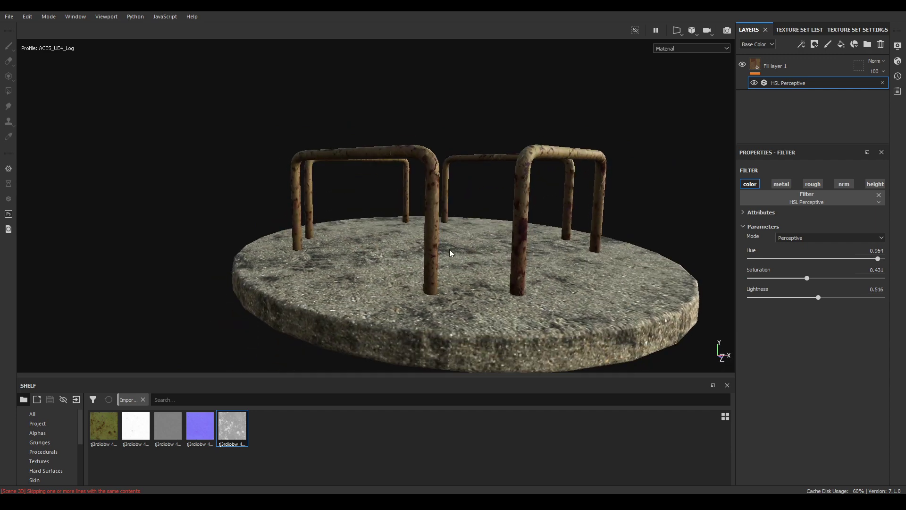
Set the Metal texture set's size to 4096.
{"action": "scroll", "coordinate": [449, 253], "scroll_direction": "down", "scroll_amount": 1}
{"action": "middle_click_drag", "start_coordinate": [413, 202], "coordinate": [362, 178], "text": "alt"}
{"action": "left_click_drag", "start_coordinate": [362, 178], "coordinate": [326, 220], "text": "alt"}
{"action": "left_click", "coordinate": [843, 30]}
{"action": "left_click", "coordinate": [815, 123]}
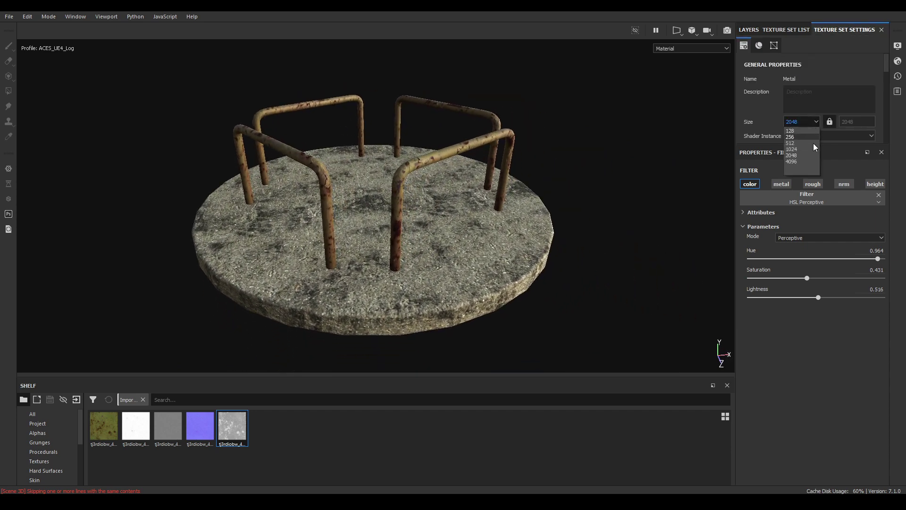
{"action": "left_click", "coordinate": [803, 160]}
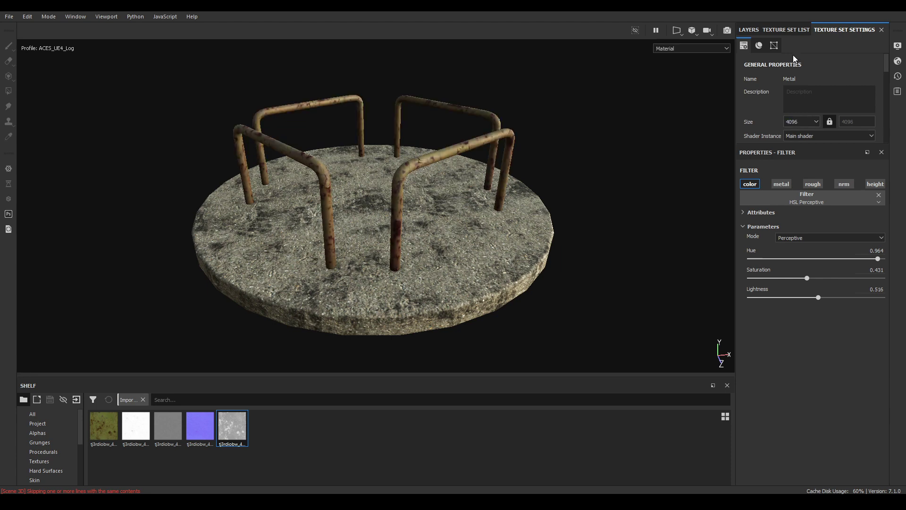
Start an Iray render of the merry-go-round and frame the whole model from a lower angle.
{"action": "left_click", "coordinate": [750, 29]}
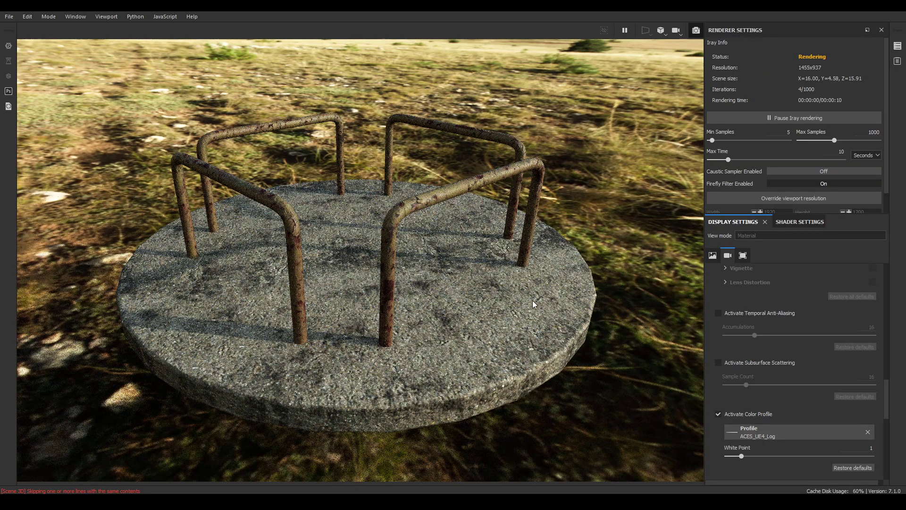
{"action": "left_click_drag", "start_coordinate": [533, 300], "coordinate": [586, 288], "text": "alt"}
{"action": "middle_click_drag", "start_coordinate": [472, 297], "coordinate": [550, 267], "text": "alt"}
{"action": "scroll", "coordinate": [472, 278], "scroll_direction": "down", "scroll_amount": 1}
{"action": "left_click_drag", "start_coordinate": [472, 278], "coordinate": [483, 259], "text": "alt"}
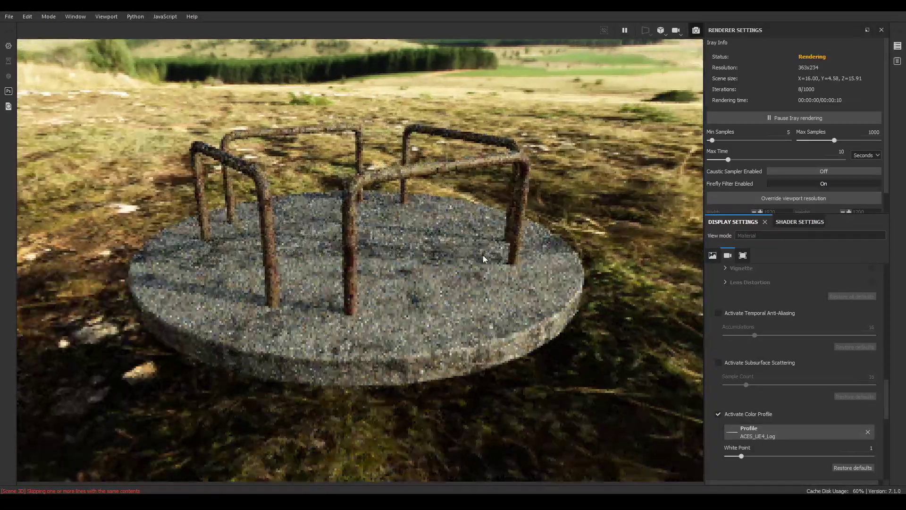
Enable the dome's clear color so a plain grey replaces the environment image behind the model.
{"action": "scroll", "coordinate": [807, 372], "scroll_direction": "down", "scroll_amount": 10}
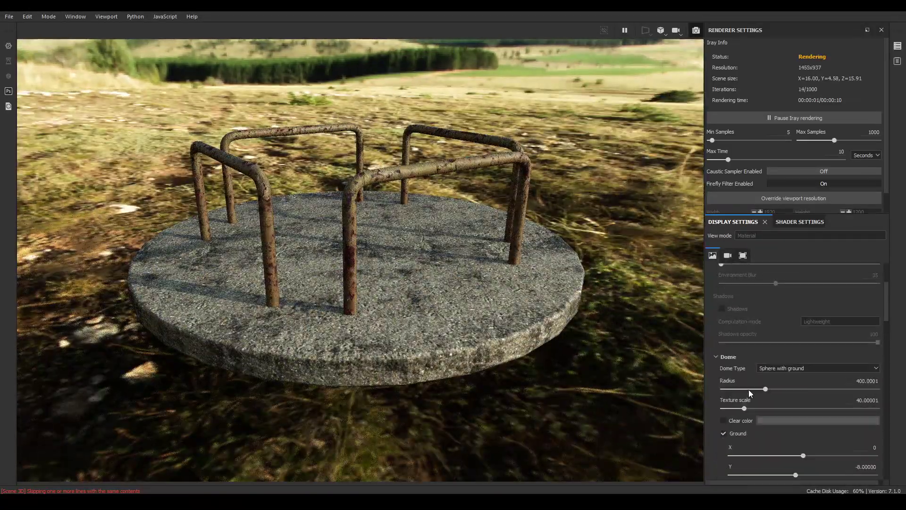
{"action": "scroll", "coordinate": [749, 390], "scroll_direction": "up", "scroll_amount": 2}
{"action": "scroll", "coordinate": [736, 354], "scroll_direction": "down", "scroll_amount": 3}
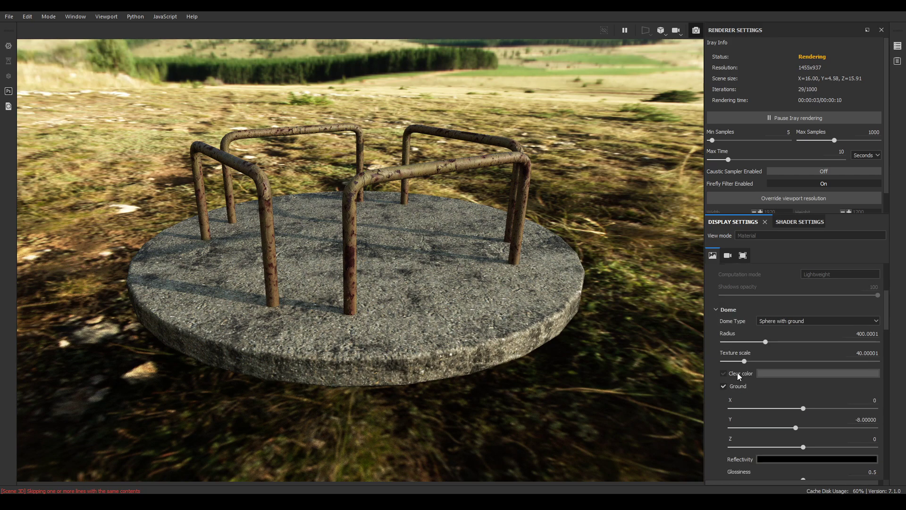
{"action": "left_click", "coordinate": [739, 374]}
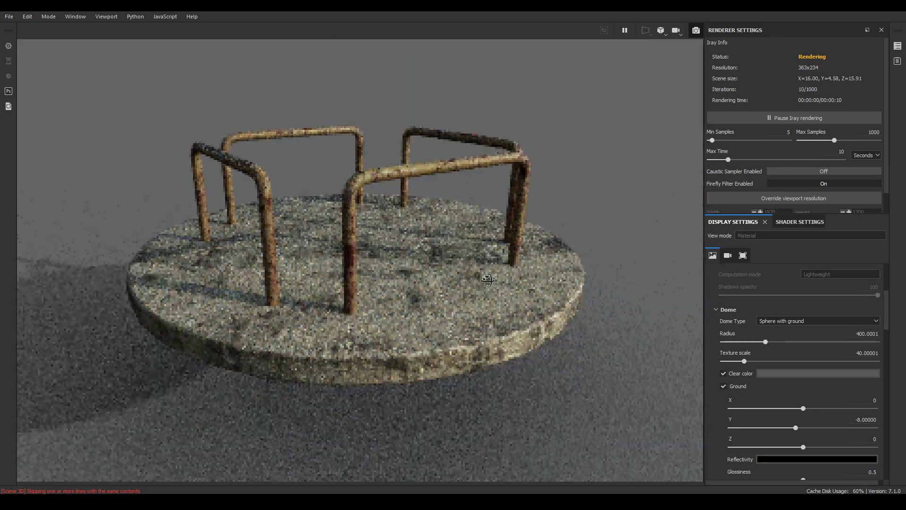
Set the dome ground's Y position to -2.3 so the ground meets the base of the merry-go-round.
{"action": "left_click_drag", "start_coordinate": [487, 280], "coordinate": [490, 266], "text": "alt"}
{"action": "scroll", "coordinate": [499, 210], "scroll_direction": "down", "scroll_amount": 3}
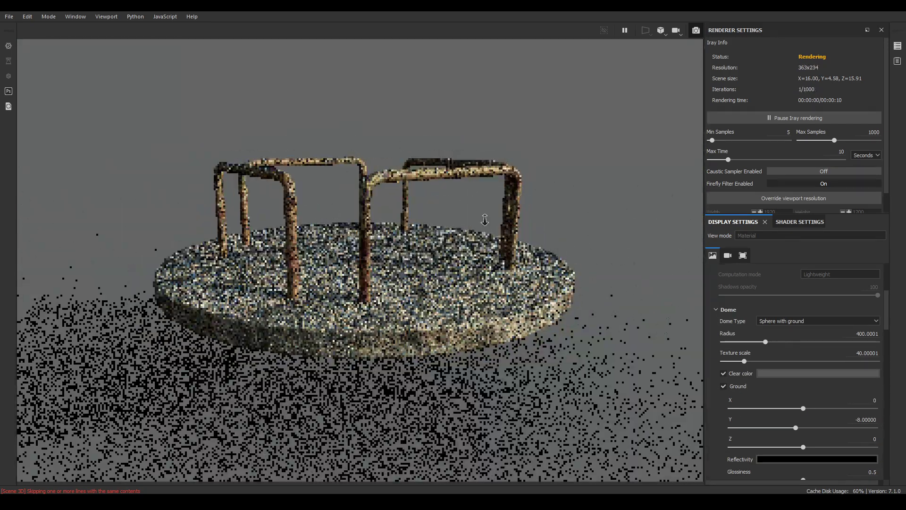
{"action": "scroll", "coordinate": [821, 414], "scroll_direction": "down", "scroll_amount": 2}
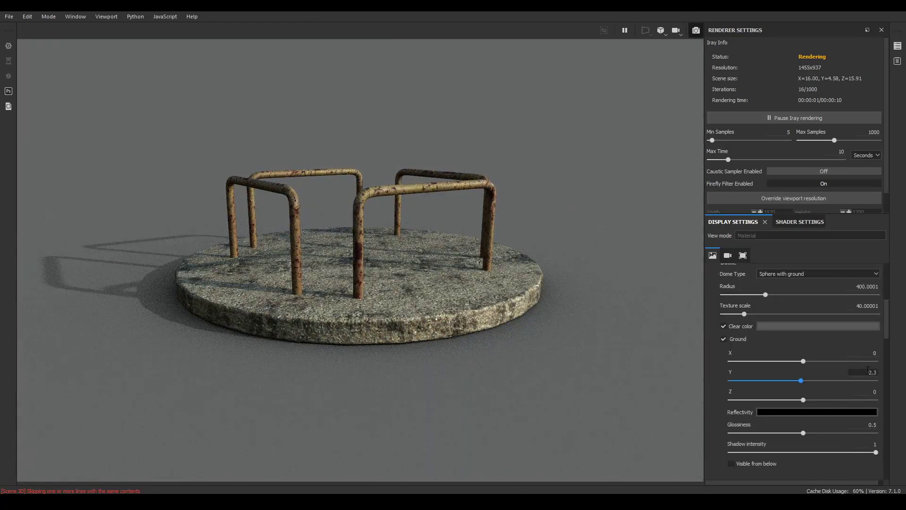
{"action": "key", "text": "Return"}
Examine the rendered rusty bars and asphalt platform up close and the whole merry-go-round from several angles.
{"action": "left_click_drag", "start_coordinate": [350, 258], "coordinate": [343, 281], "text": "alt"}
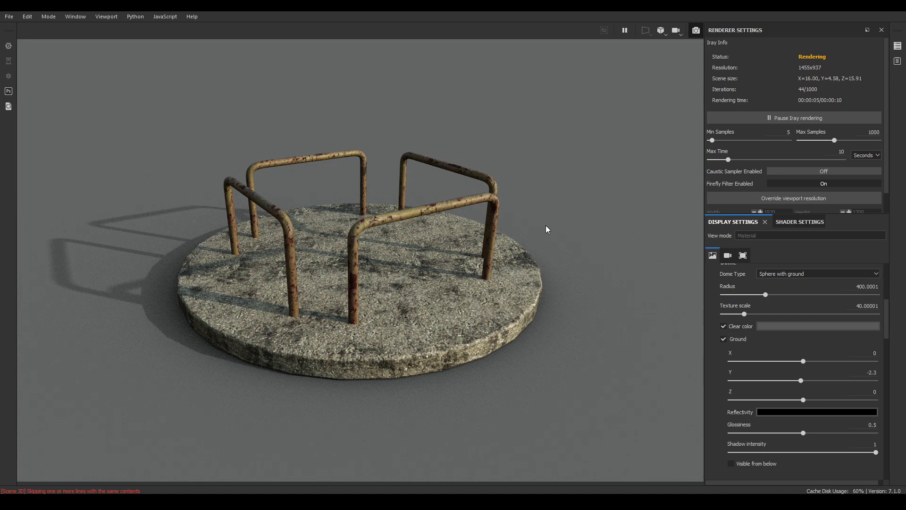
{"action": "right_click_drag", "start_coordinate": [544, 226], "coordinate": [427, 478], "text": "alt"}
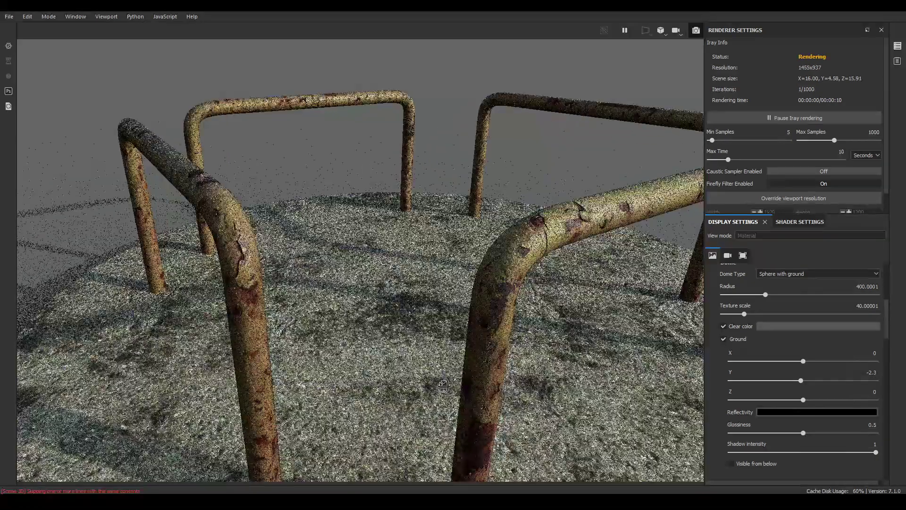
{"action": "left_click_drag", "start_coordinate": [433, 360], "coordinate": [446, 389], "text": "alt"}
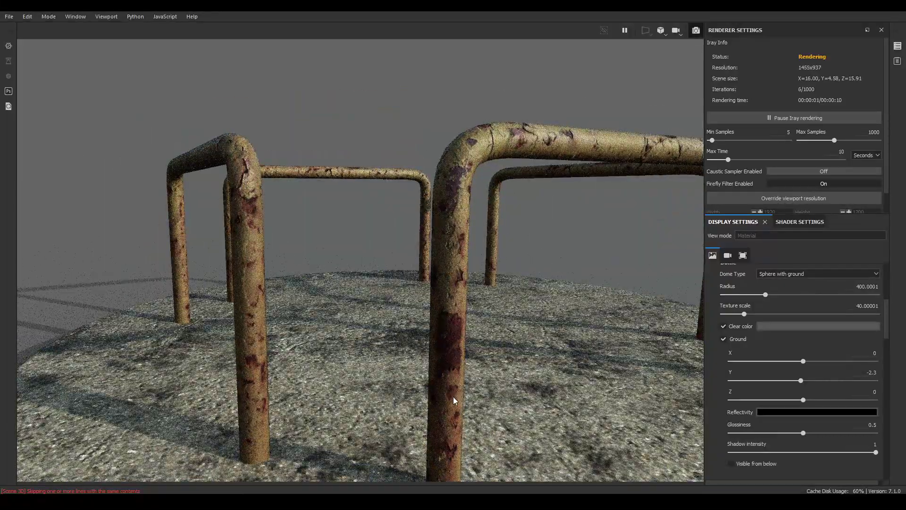
{"action": "left_click_drag", "start_coordinate": [511, 286], "coordinate": [446, 267], "text": "alt"}
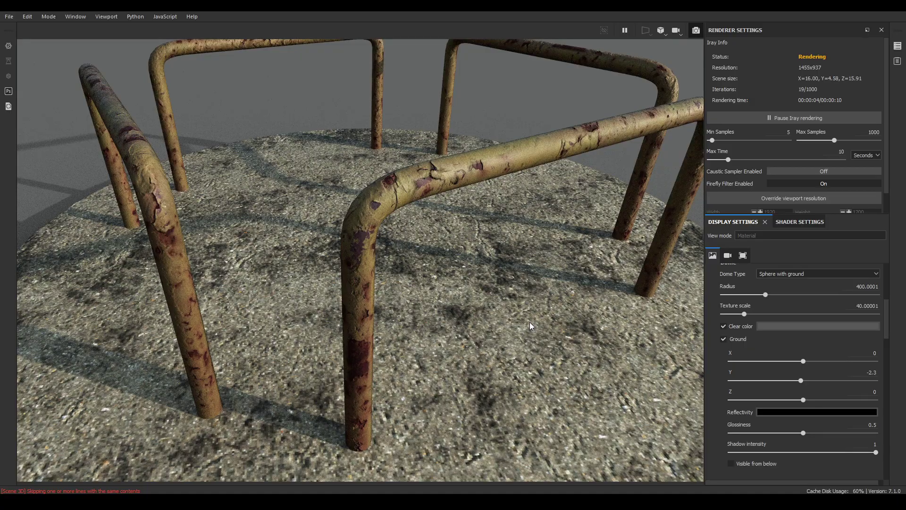
{"action": "right_click_drag", "start_coordinate": [529, 321], "coordinate": [520, 290], "text": "alt"}
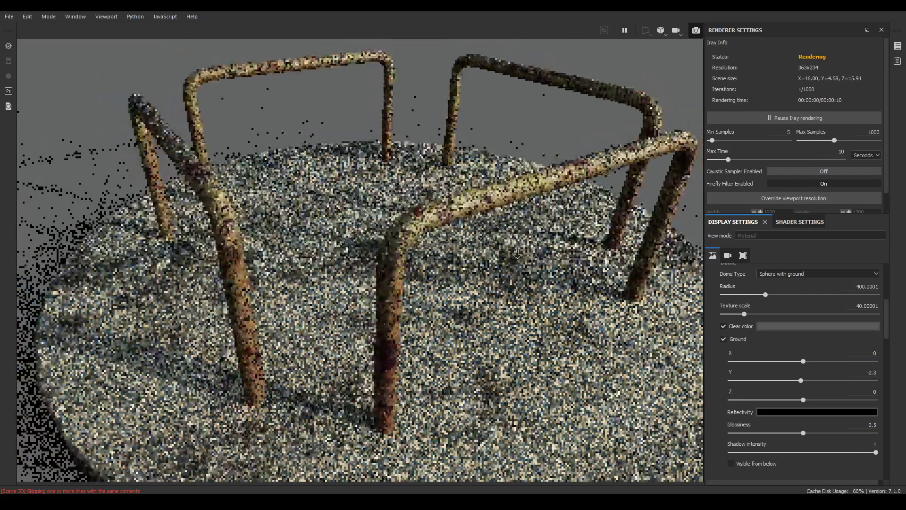
{"action": "left_click_drag", "start_coordinate": [520, 290], "coordinate": [519, 222], "text": "alt"}
{"action": "middle_click_drag", "start_coordinate": [519, 222], "coordinate": [457, 218], "text": "alt"}
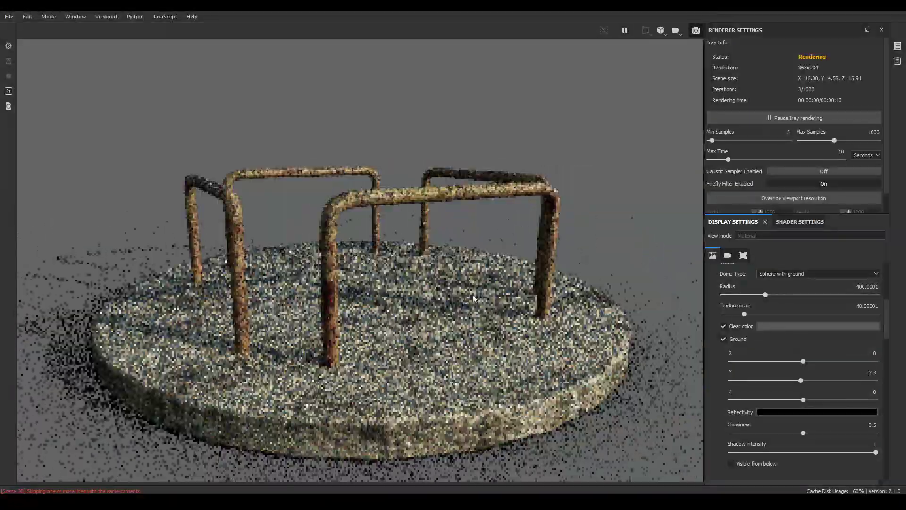
{"action": "left_click_drag", "start_coordinate": [457, 218], "coordinate": [464, 225], "text": "alt"}
{"action": "right_click_drag", "start_coordinate": [464, 224], "coordinate": [509, 270], "text": "alt"}
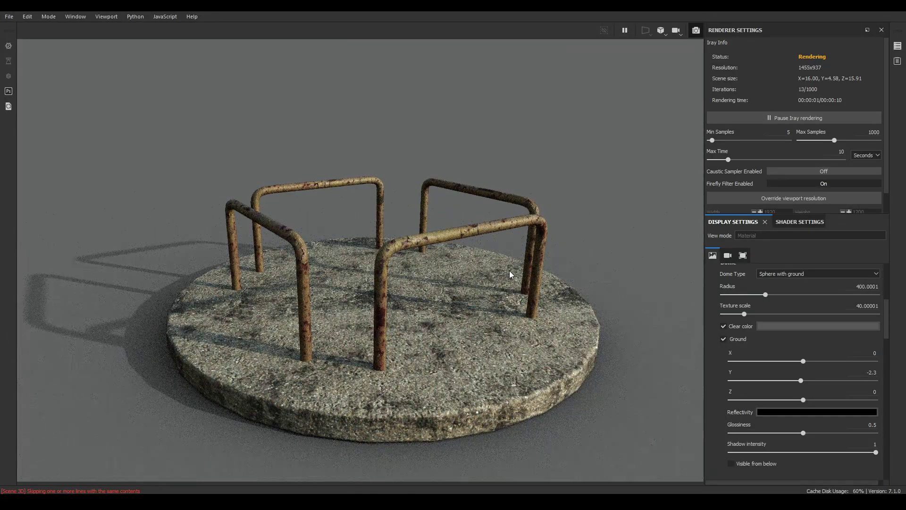
Return from Iray to the painting view and select the Metal set's rusty fill layer to review its properties.
{"action": "left_click", "coordinate": [666, 33]}
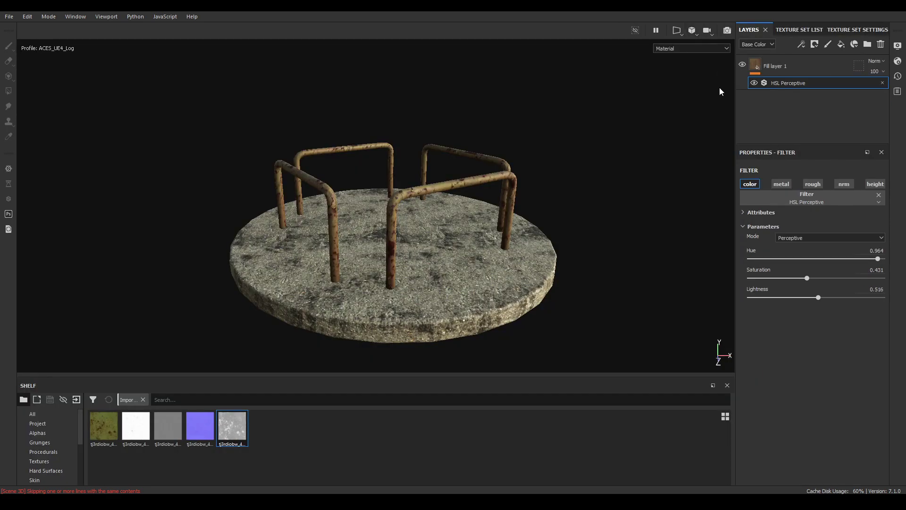
{"action": "left_click", "coordinate": [776, 66]}
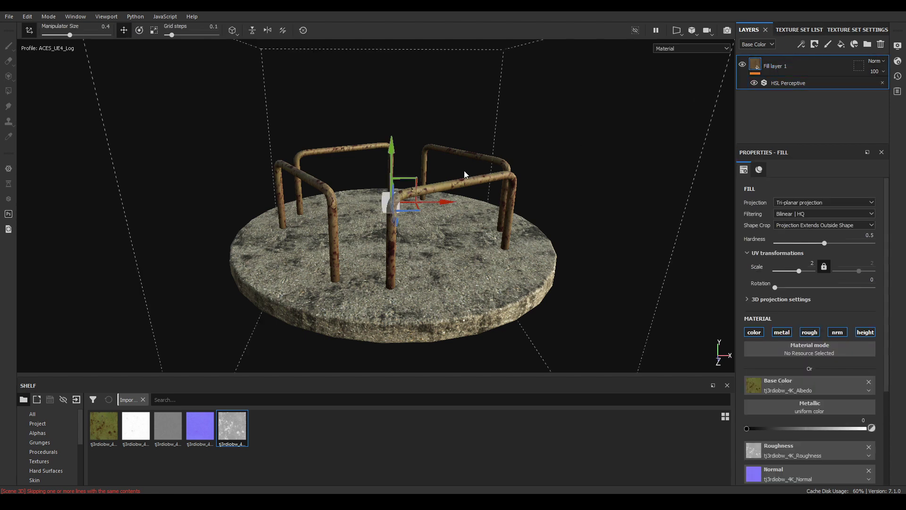
{"action": "left_click_drag", "start_coordinate": [450, 171], "coordinate": [445, 161], "text": "alt"}
{"action": "right_click_drag", "start_coordinate": [445, 162], "coordinate": [435, 156], "text": "alt"}
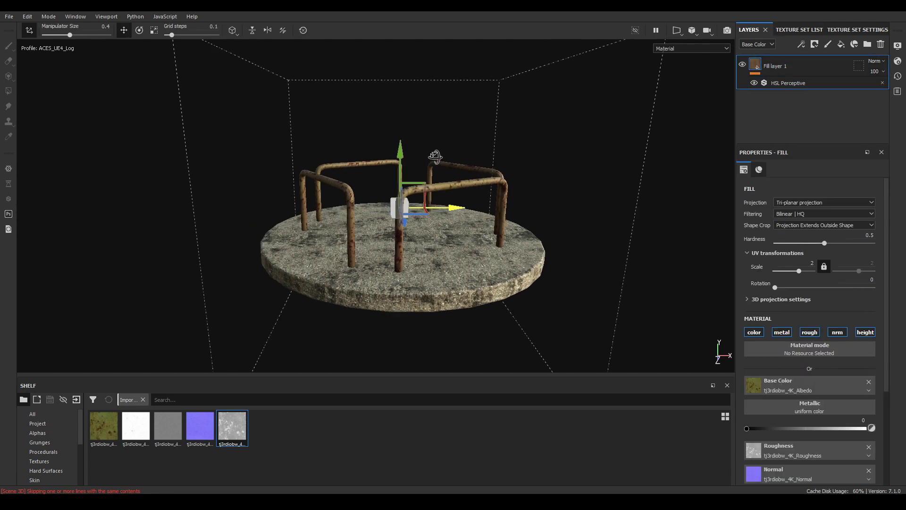
{"action": "left_click", "coordinate": [787, 83]}
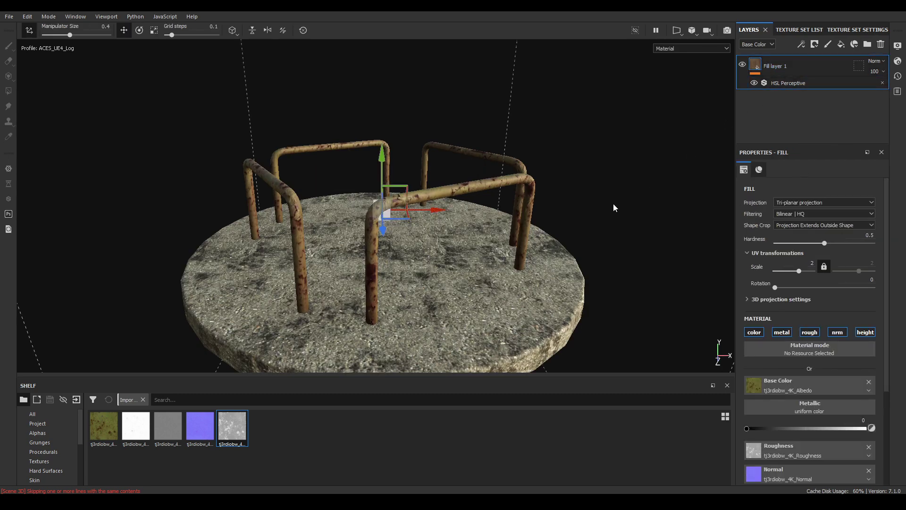
{"action": "left_click_drag", "start_coordinate": [607, 182], "coordinate": [567, 194], "text": "alt"}
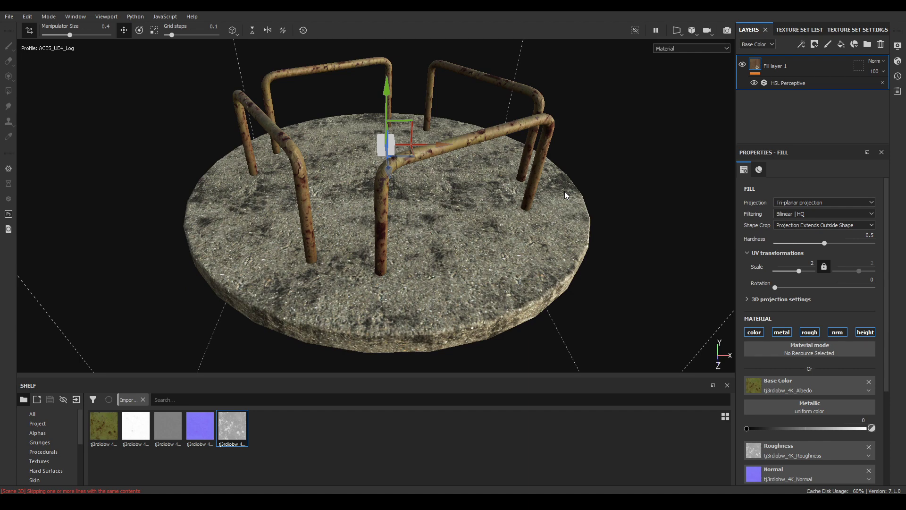